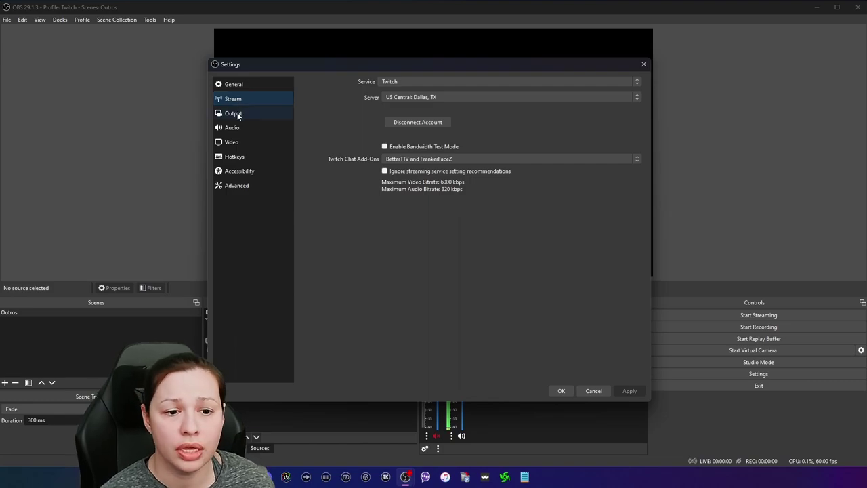
# - Open the streaming output settings and try the P5: Slow (Good Quality) encoder preset before restoring P7: Slowest (Best Quality)
pyautogui.click(237, 114)
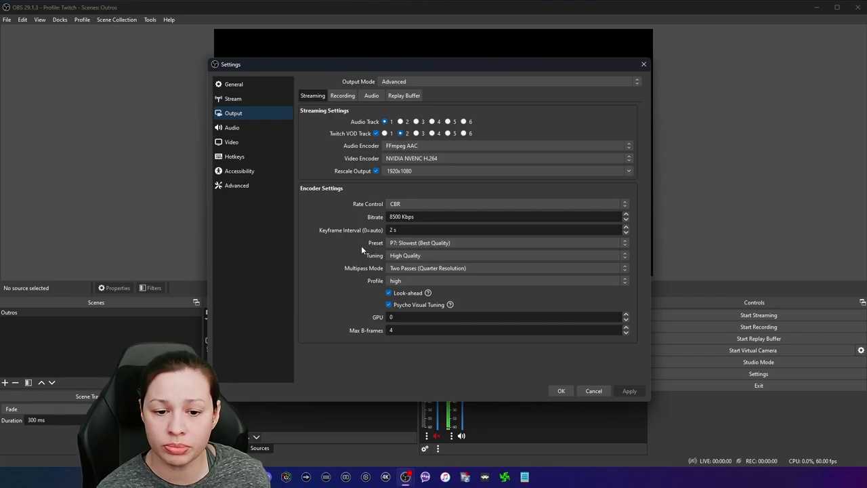
pyautogui.click(457, 245)
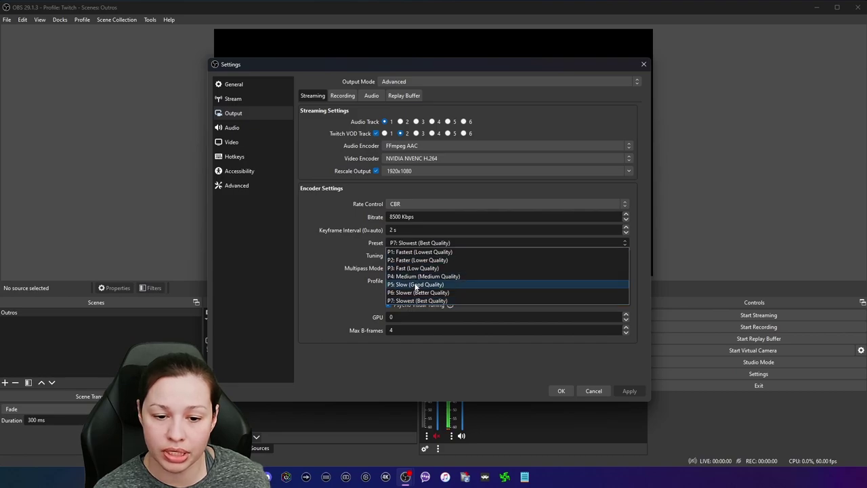
pyautogui.click(417, 282)
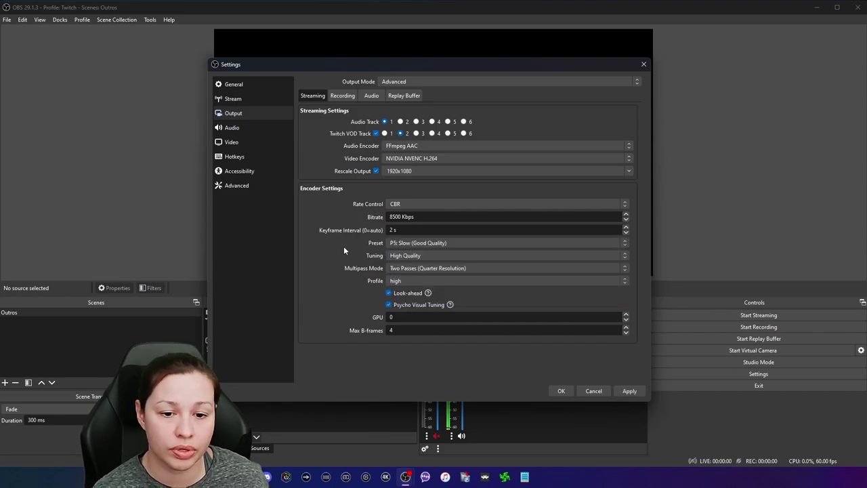
pyautogui.click(408, 243)
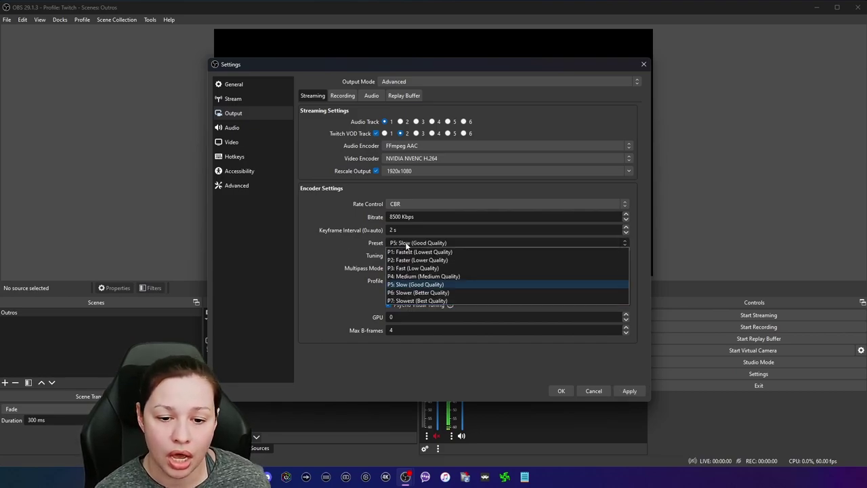
pyautogui.click(401, 300)
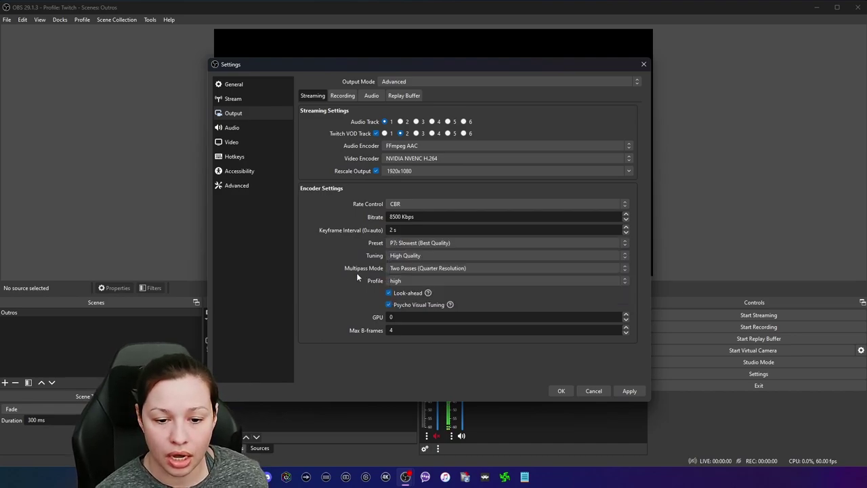
# - Try disabling Look-ahead with Max B-frames at 2, and restore Look-ahead with Max B-frames at 4
pyautogui.moveTo(388, 293)
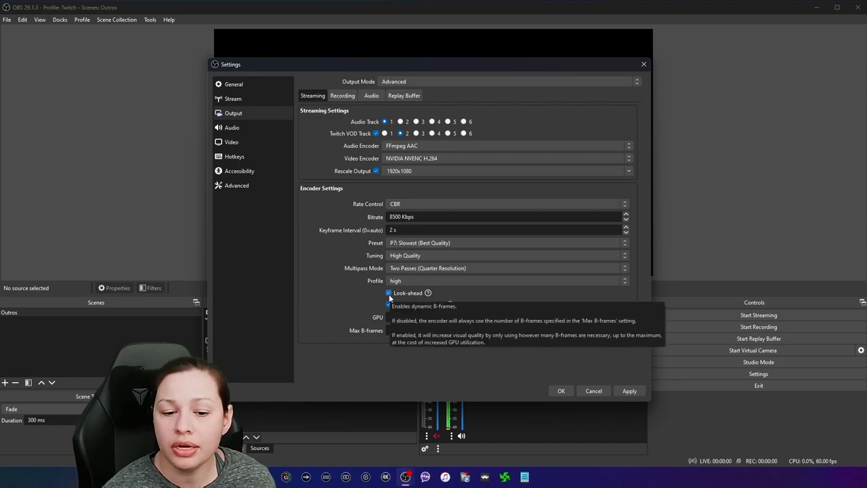
pyautogui.click(391, 332)
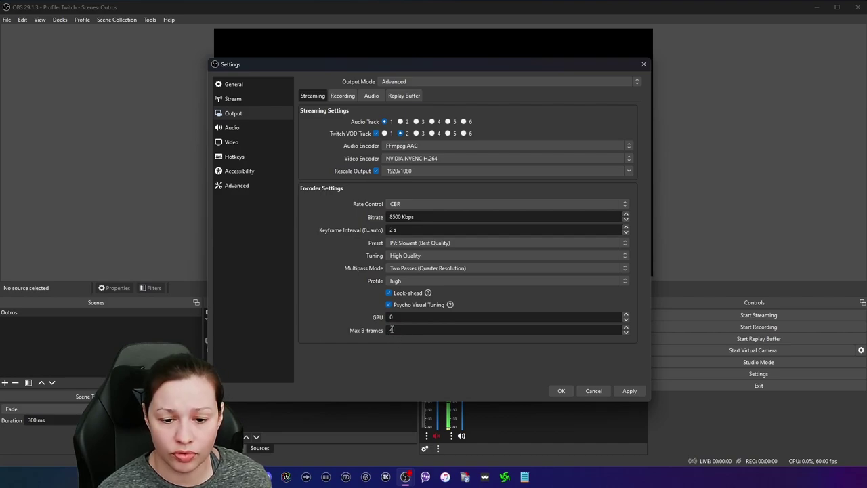
pyautogui.click(388, 293)
pyautogui.write('2')
pyautogui.click(388, 292)
pyautogui.doubleClick(398, 330)
pyautogui.write('4')
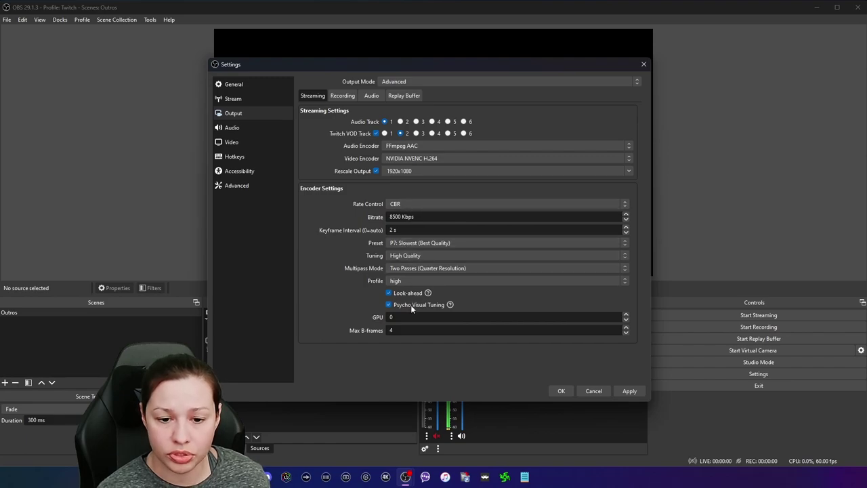
# - Try the P6: Slower and P5: Slow encoder presets for streaming, and return to P7: Slowest (Best Quality)
pyautogui.click(408, 243)
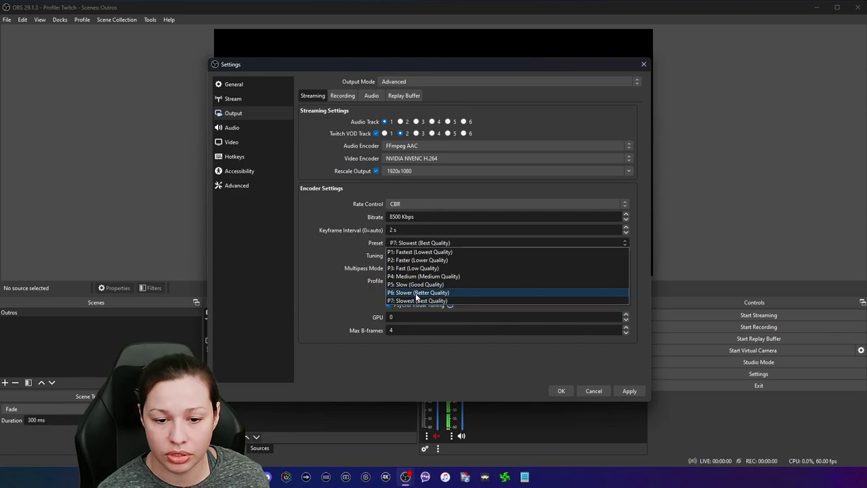
pyautogui.click(416, 294)
pyautogui.click(406, 243)
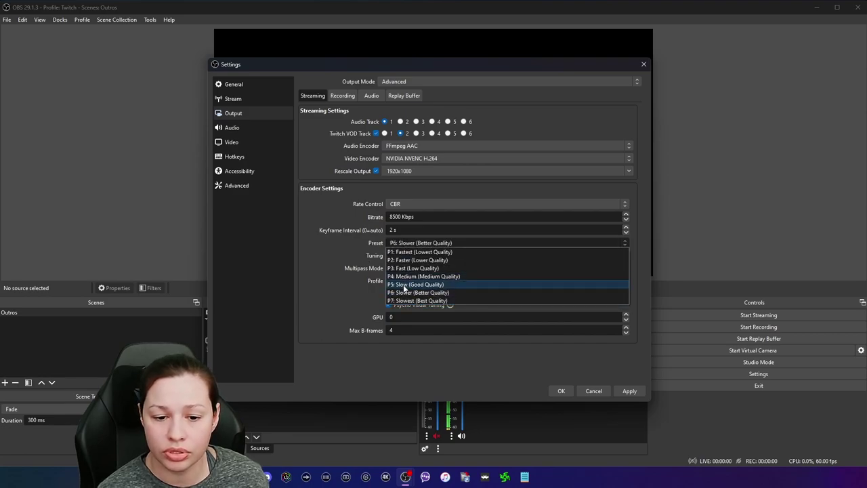
pyautogui.click(403, 285)
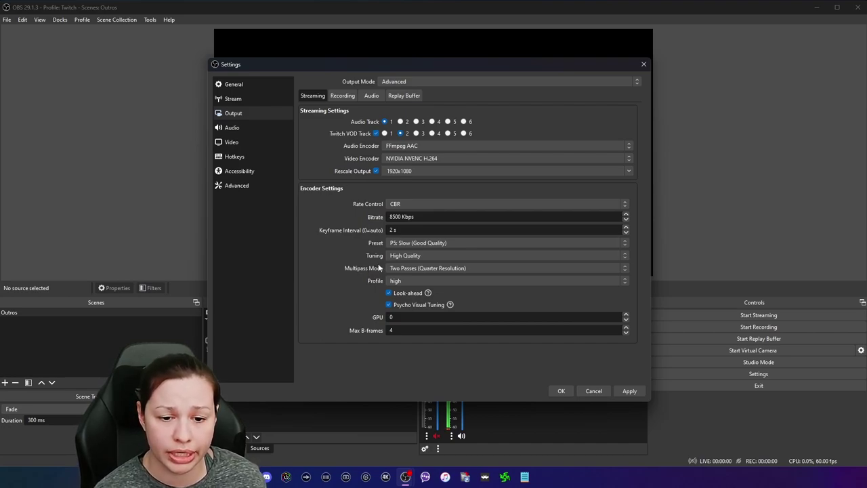
pyautogui.click(421, 243)
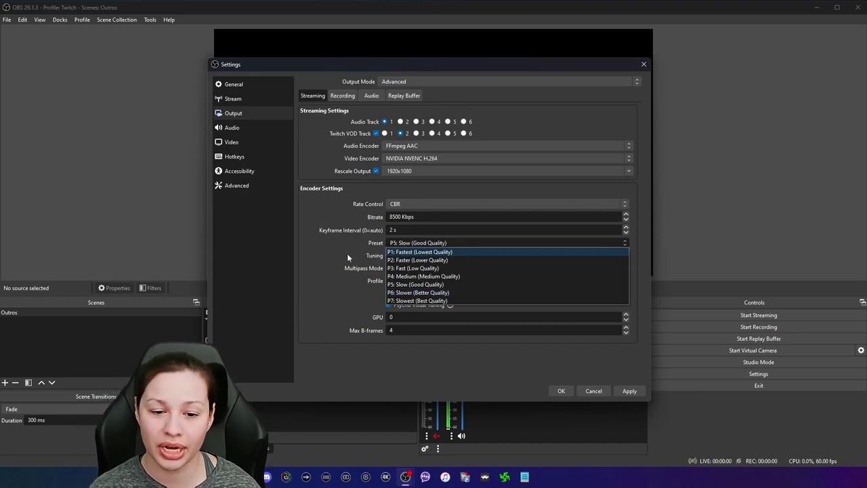
pyautogui.click(410, 300)
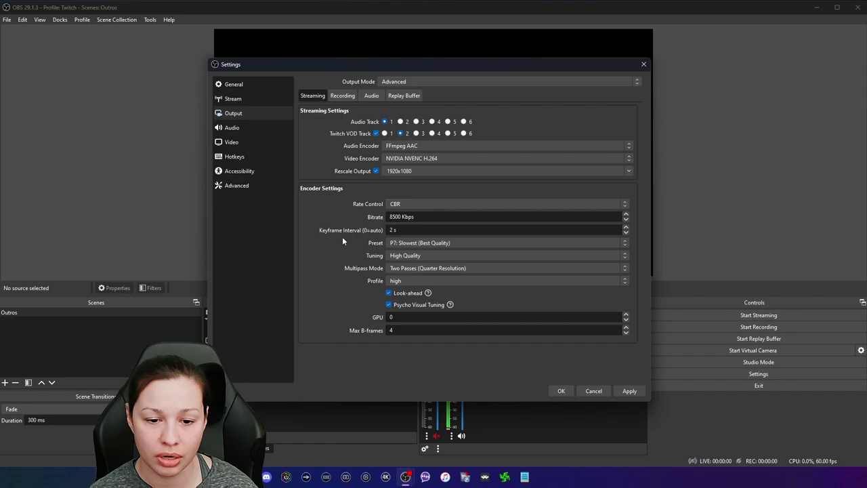
# - Review the rate control options for the streaming encoder, keeping CBR selected
pyautogui.click(402, 205)
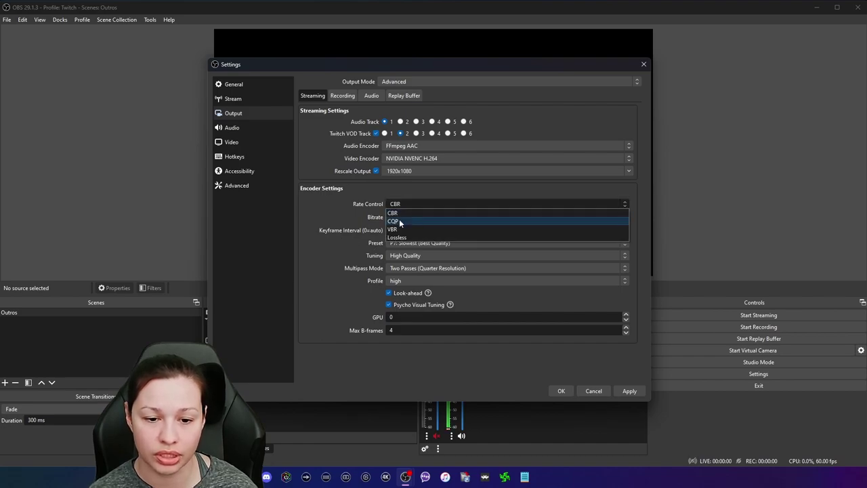
pyautogui.click(345, 200)
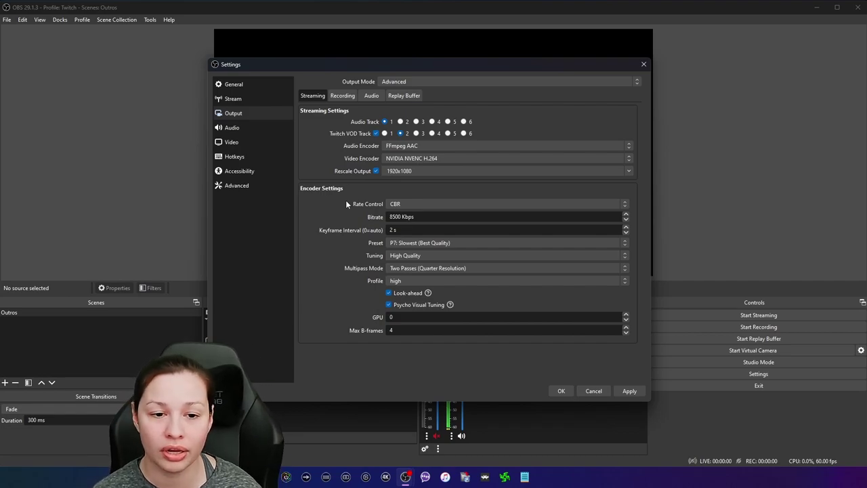
pyautogui.click(393, 203)
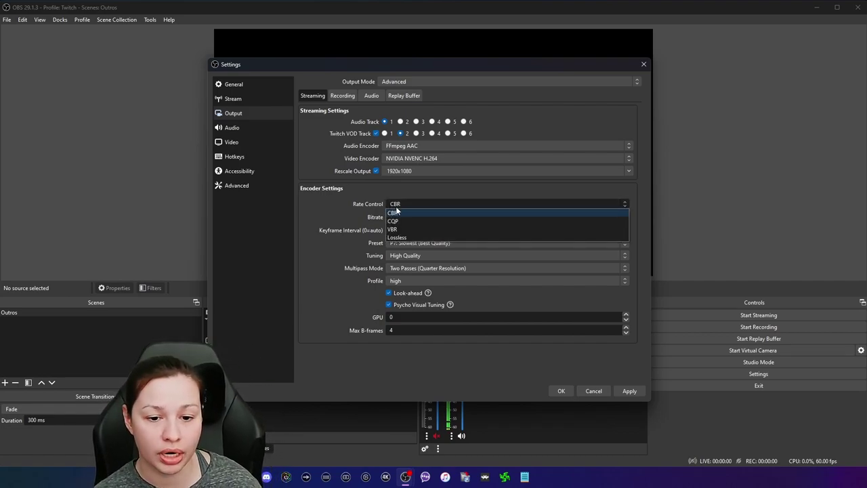
pyautogui.click(396, 212)
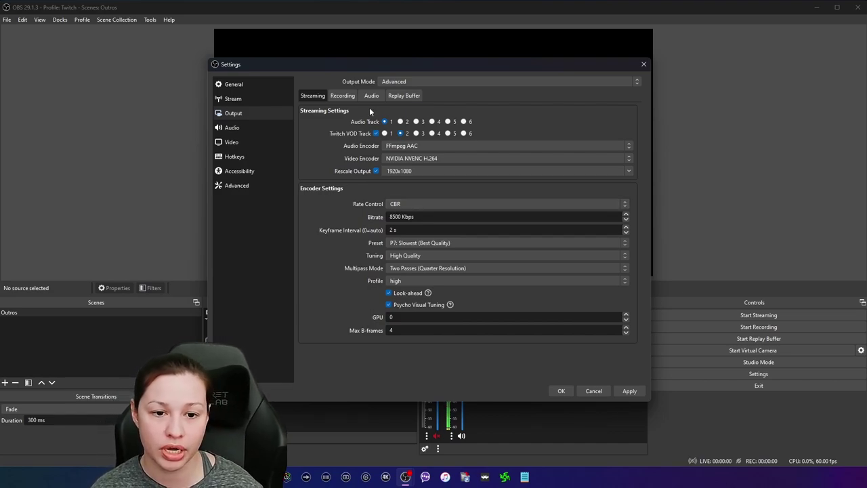
pyautogui.click(404, 205)
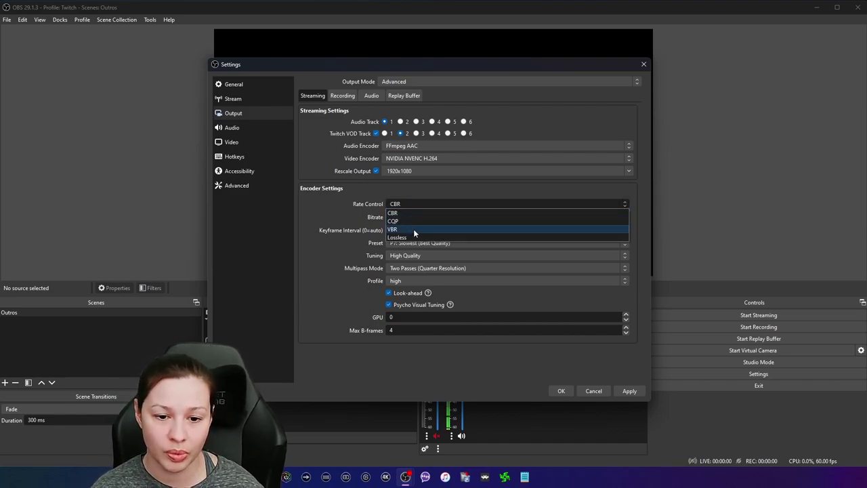
pyautogui.click(351, 205)
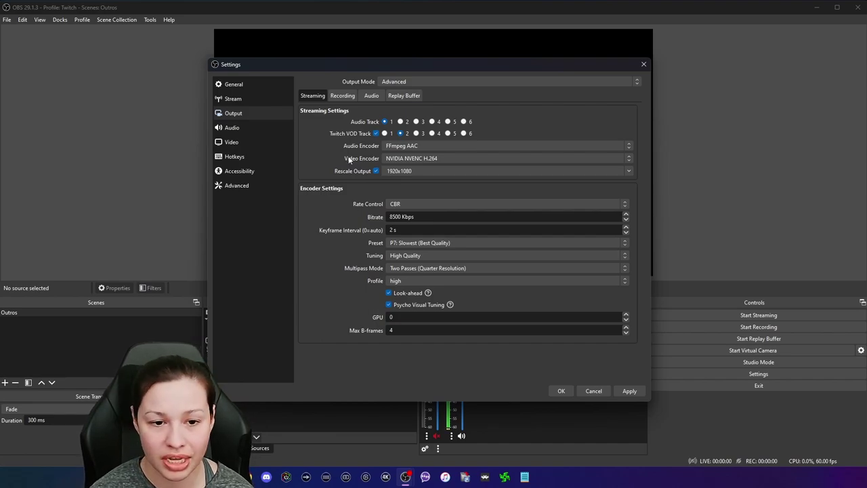
# - Open the recording output settings, compare them with the Simple output mode, and restore the Advanced mode
pyautogui.click(341, 96)
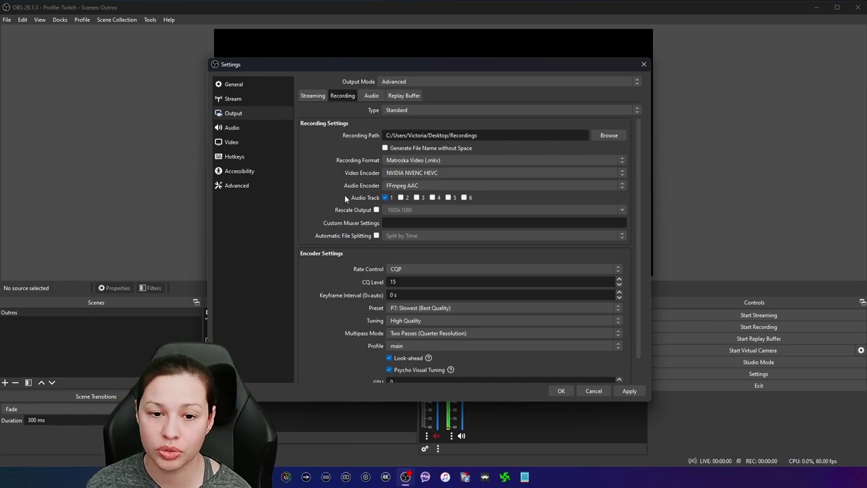
pyautogui.click(397, 83)
pyautogui.click(387, 91)
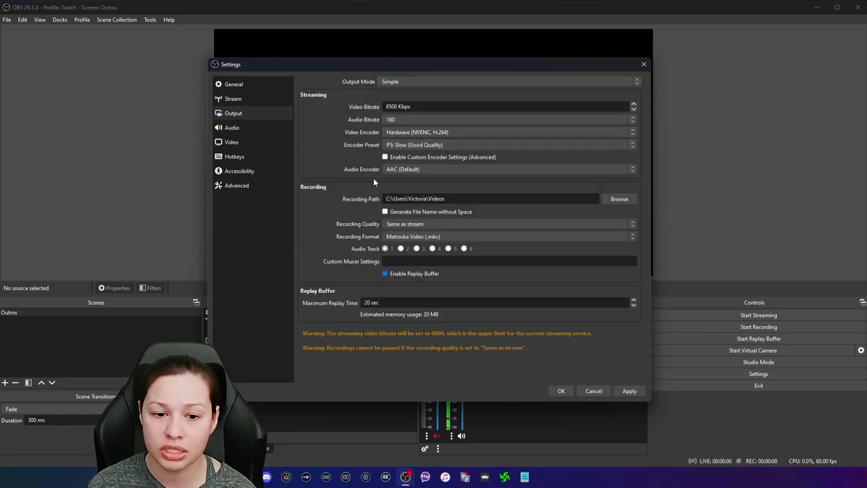
pyautogui.click(409, 81)
pyautogui.click(400, 100)
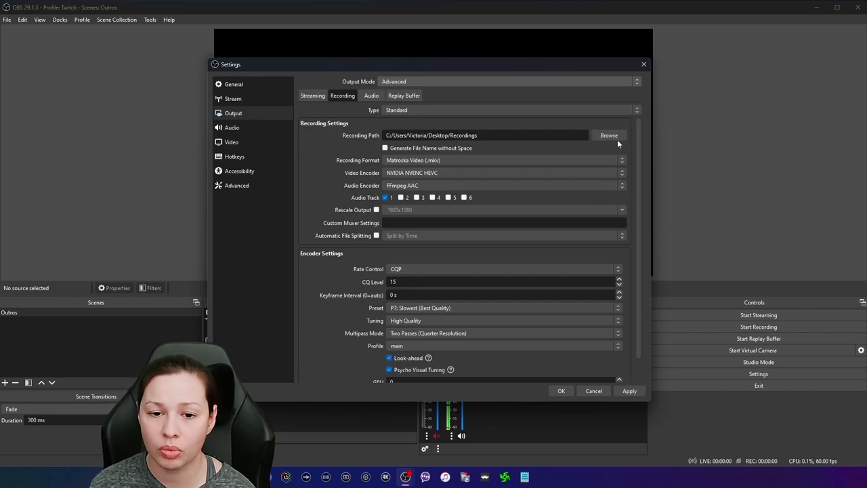
# - Examine the video encoder choices and the encoder profile options for recording without changing them
pyautogui.click(422, 173)
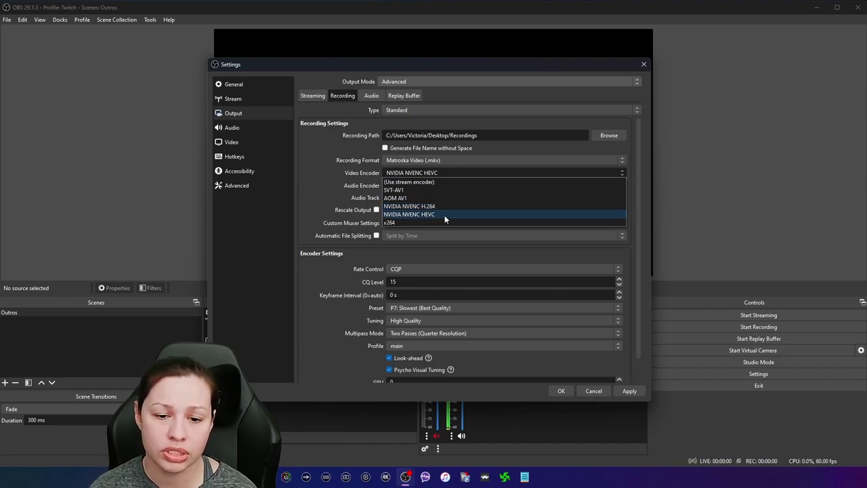
pyautogui.click(341, 179)
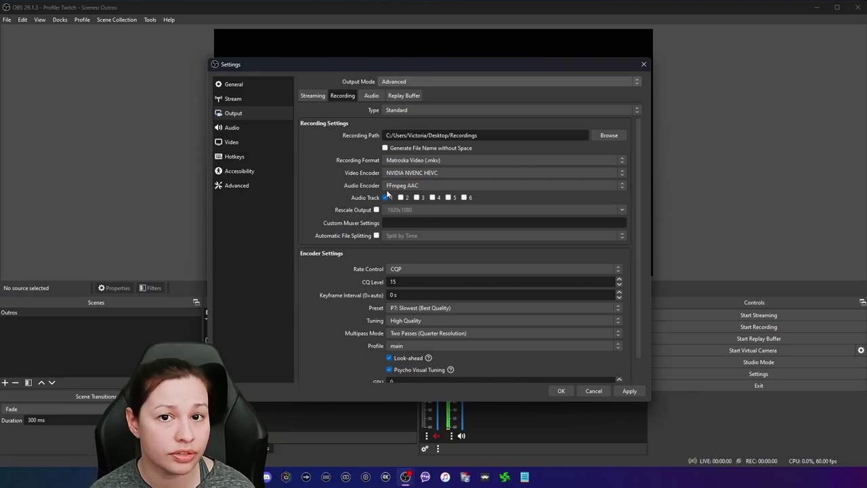
pyautogui.scroll(-1, 345, 266)
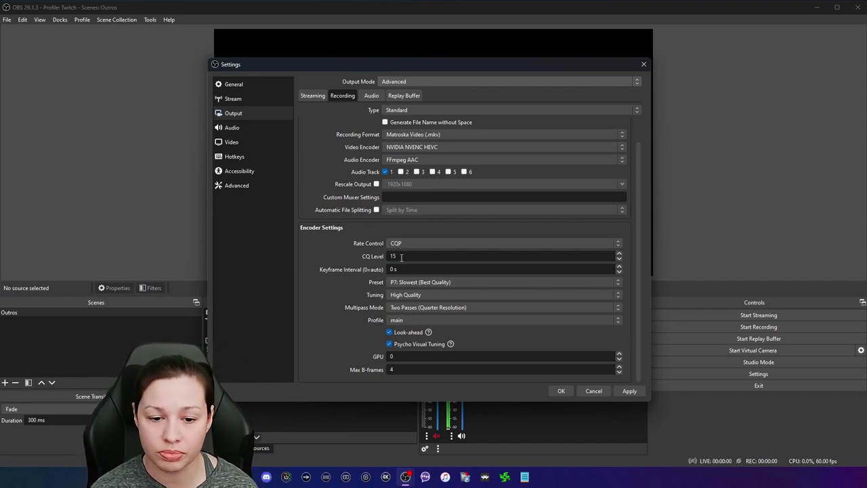
pyautogui.click(405, 320)
pyautogui.click(369, 335)
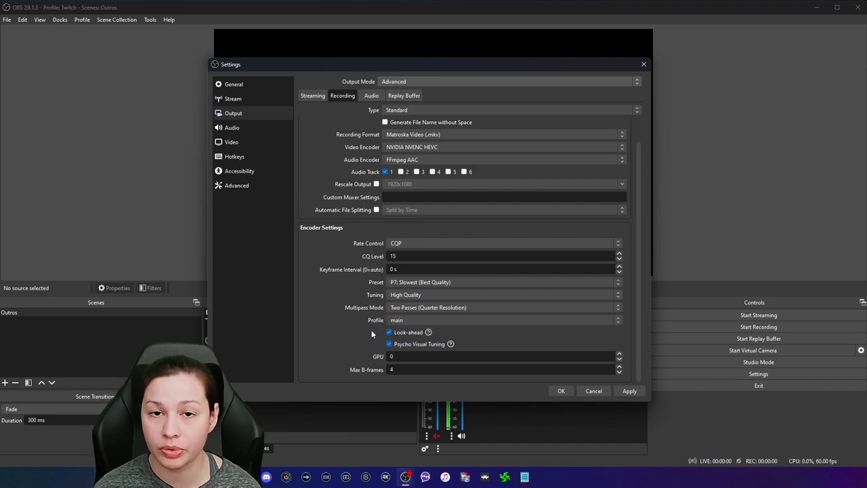
pyautogui.click(404, 320)
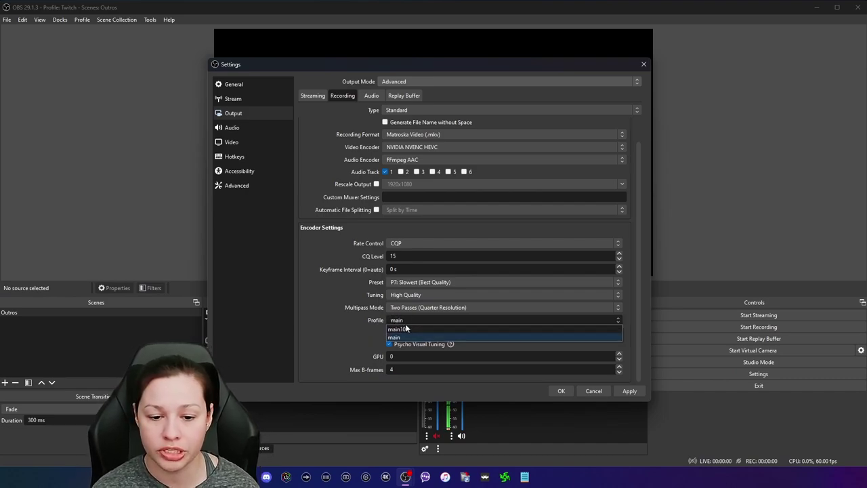
pyautogui.click(381, 302)
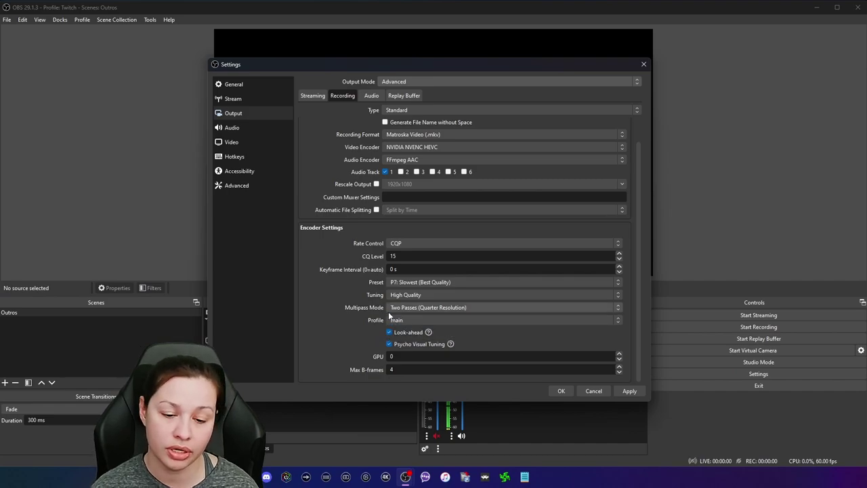
pyautogui.click(404, 320)
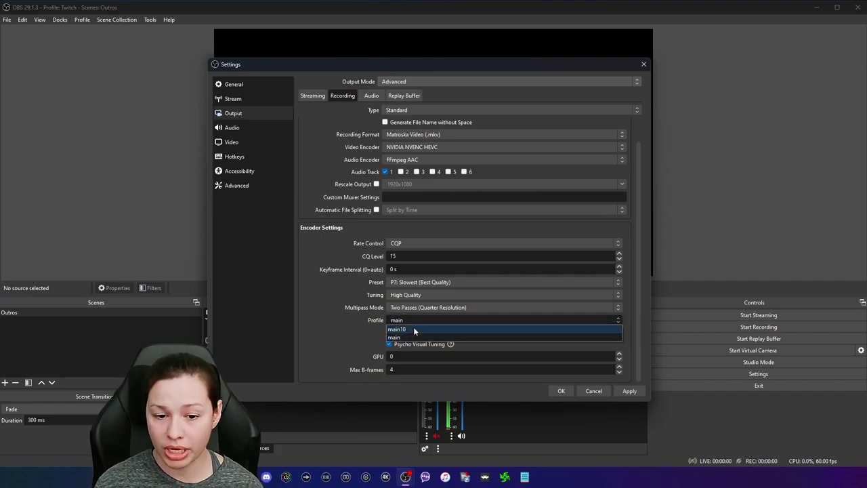
pyautogui.click(332, 301)
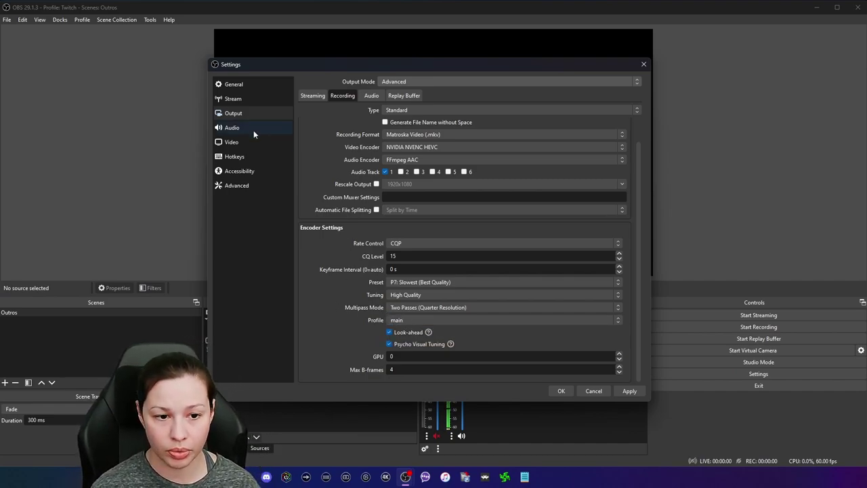
# - Review the color space and color range options in the advanced video settings, keeping Rec. 709 and Full
pyautogui.click(243, 185)
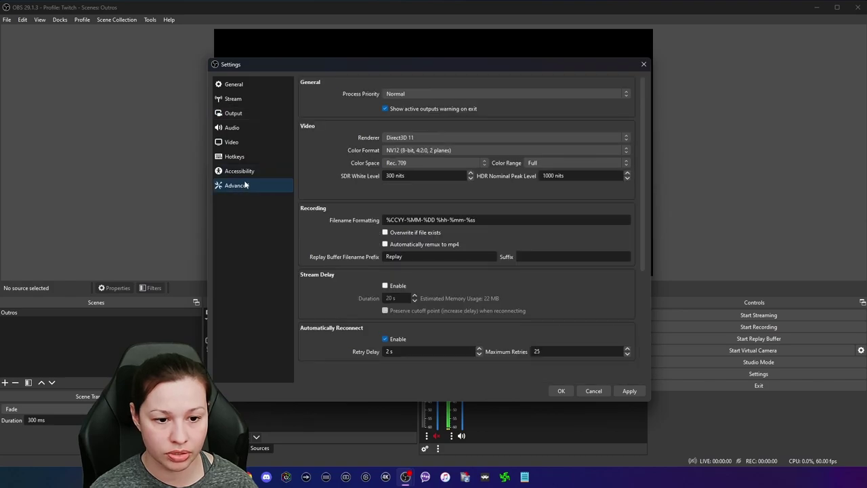
pyautogui.click(409, 162)
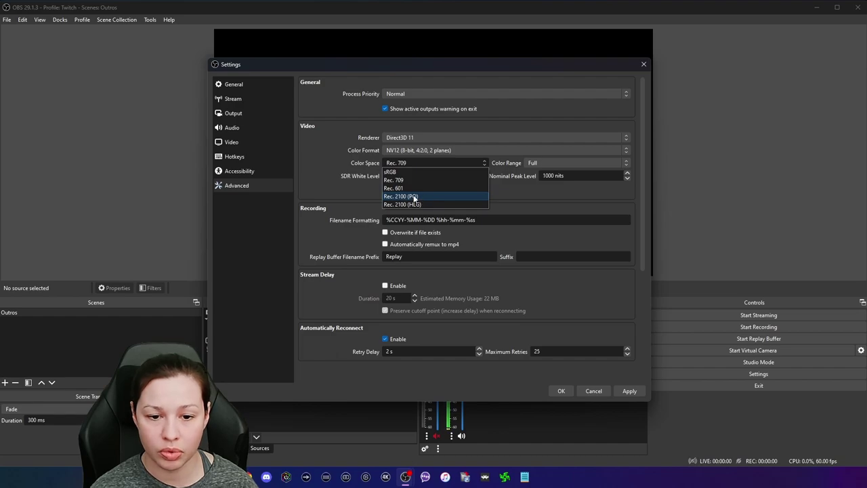
pyautogui.click(434, 180)
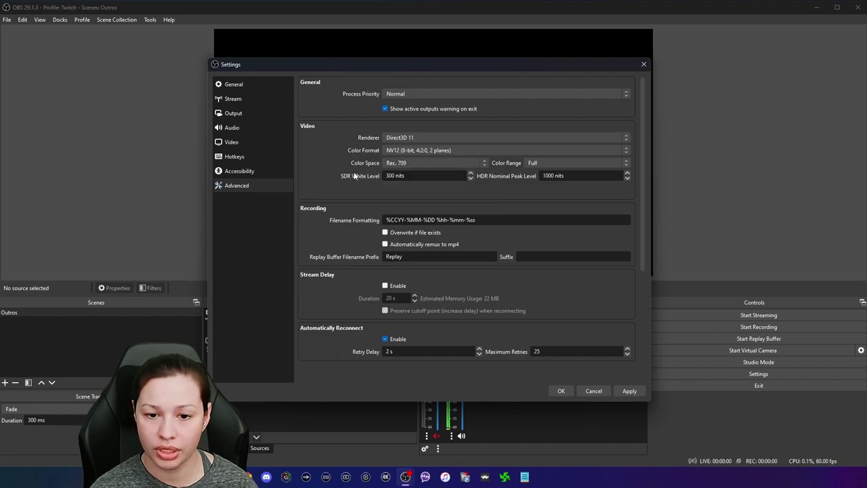
pyautogui.click(532, 165)
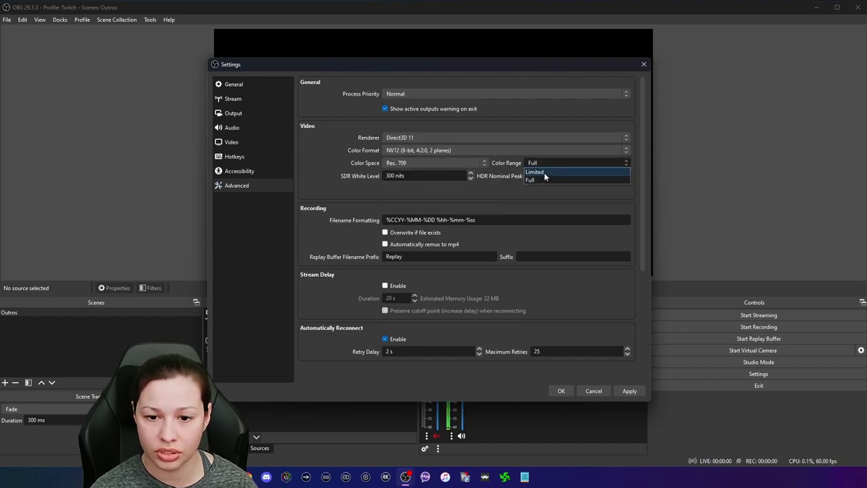
pyautogui.click(358, 169)
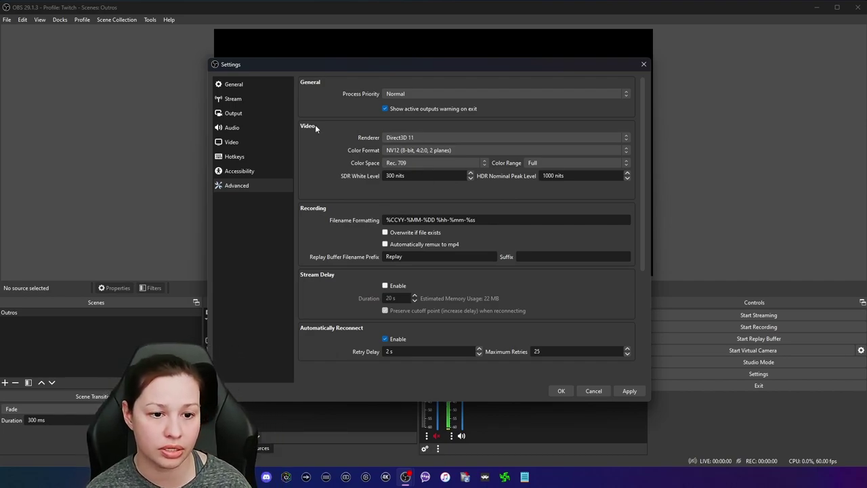
# - Return to the streaming output settings and review the encoder preset options, keeping P7: Slowest (Best Quality)
pyautogui.click(242, 113)
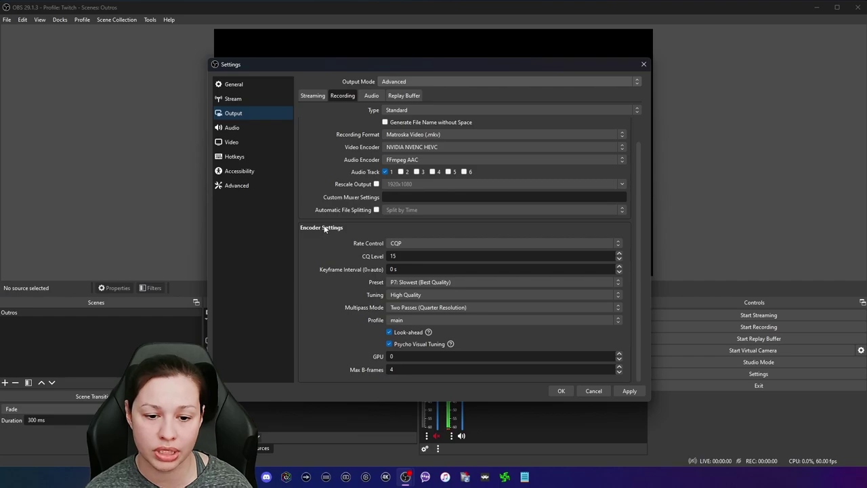
pyautogui.click(316, 98)
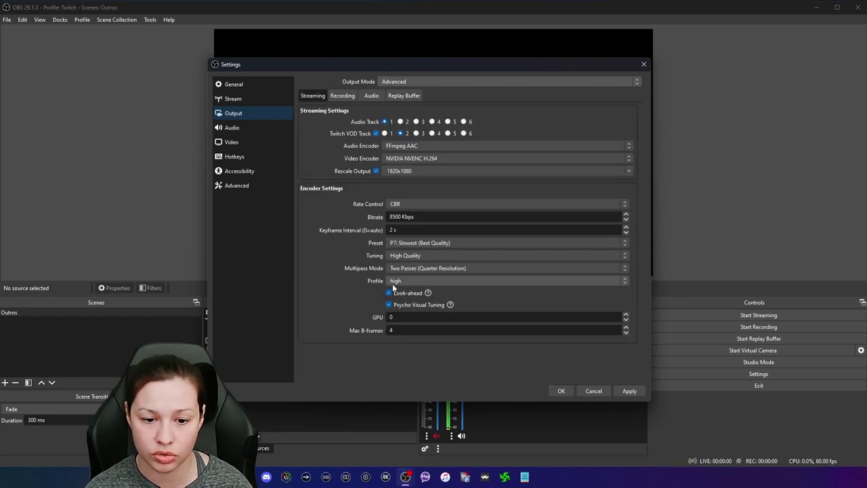
pyautogui.click(429, 245)
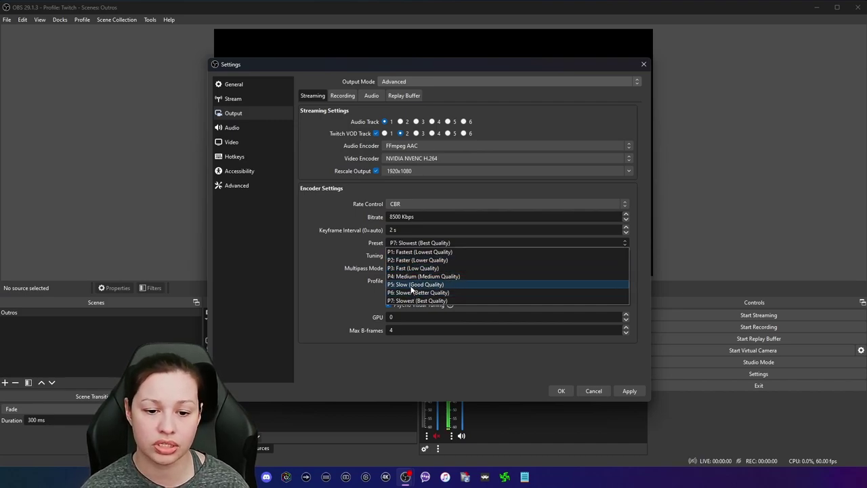
pyautogui.click(339, 218)
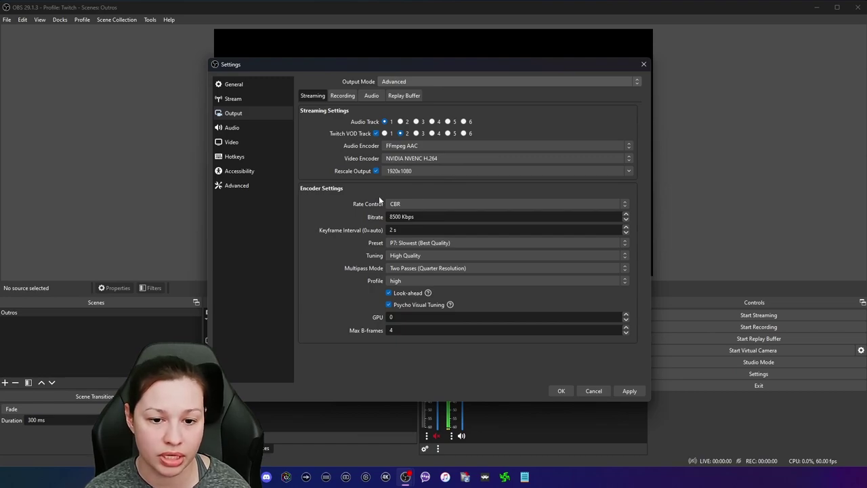
# - Review the base (canvas) resolution options in the video settings, keeping 1920x1080
pyautogui.click(236, 142)
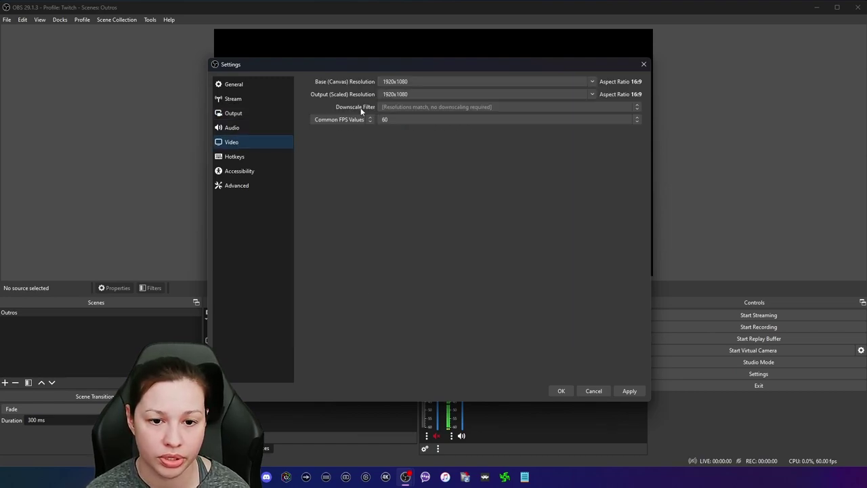
pyautogui.click(593, 80)
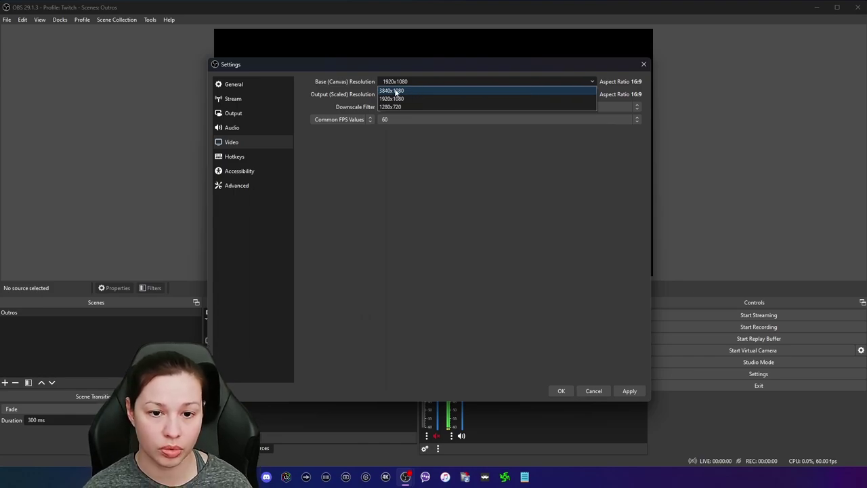
pyautogui.click(339, 174)
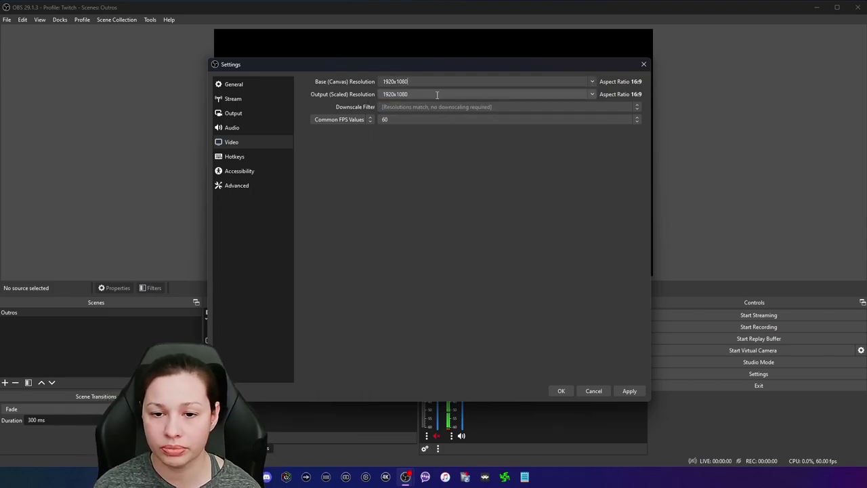
# - Try a 1280x720 output resolution with Common FPS Values at 60, and restore the output resolution to 1920x1080
pyautogui.click(592, 96)
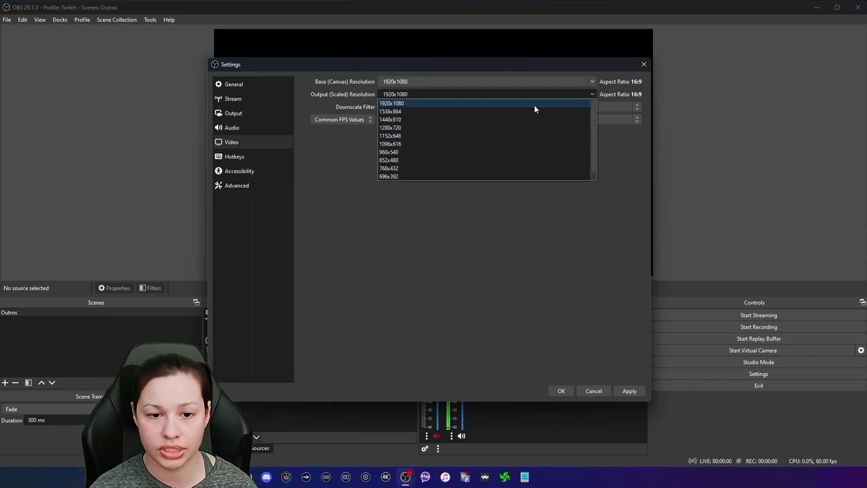
pyautogui.click(409, 128)
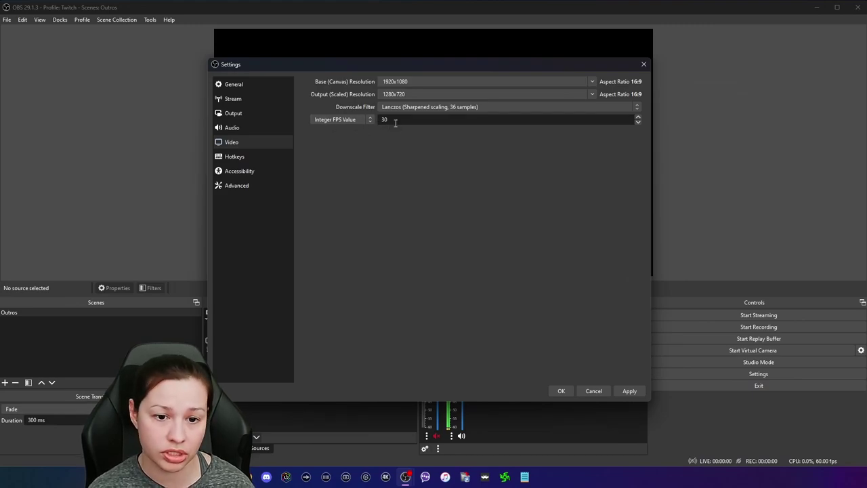
pyautogui.click(369, 120)
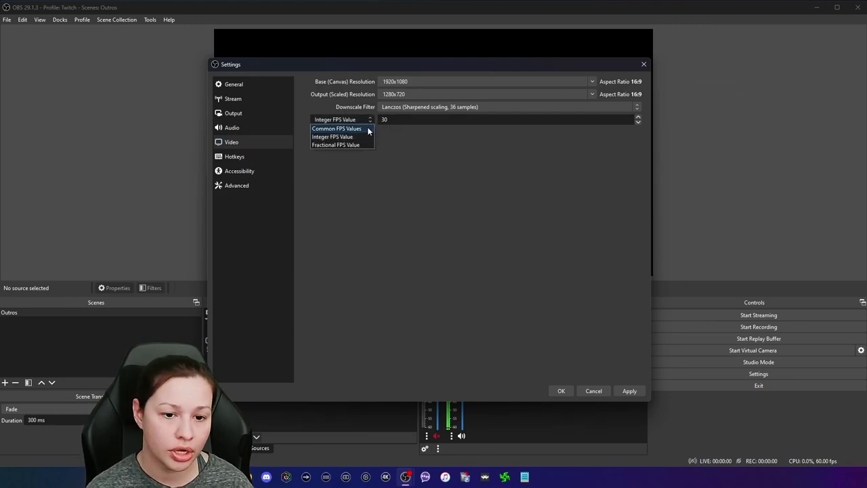
pyautogui.click(366, 128)
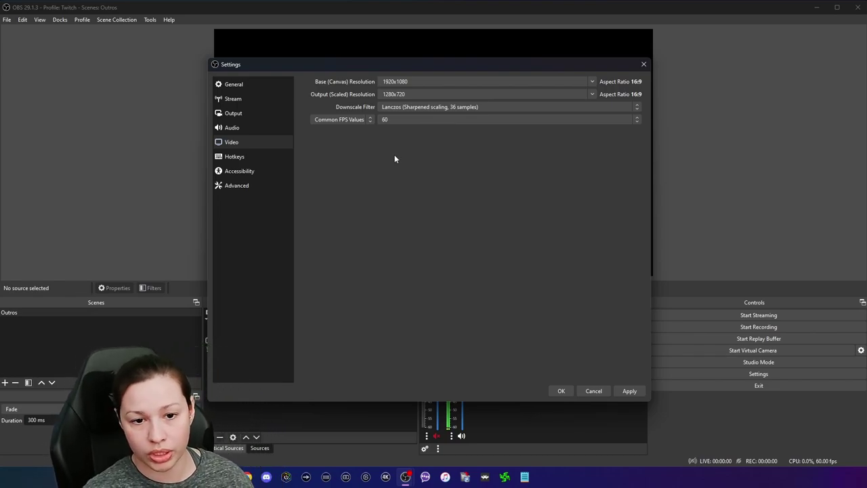
pyautogui.click(591, 94)
pyautogui.click(483, 104)
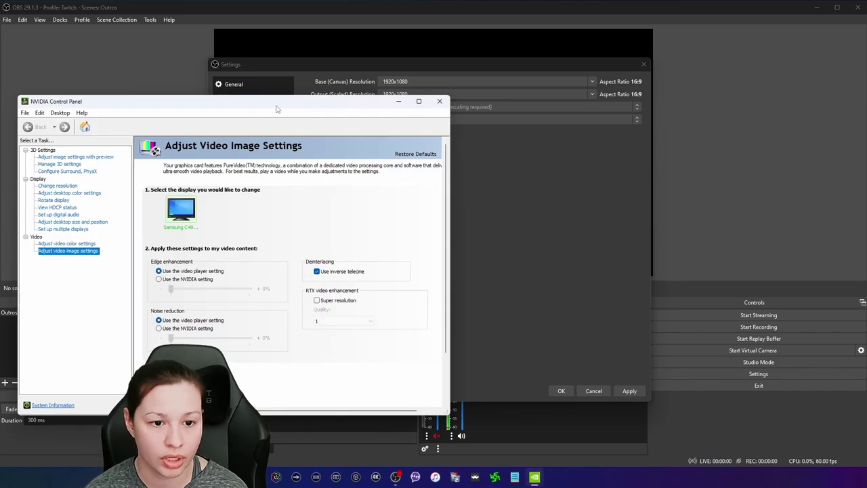
# - Examine the display's resolution and refresh rate in NVIDIA Control Panel, and close the OBS settings without saving
pyautogui.moveTo(275, 104); pyautogui.dragTo(413, 93)
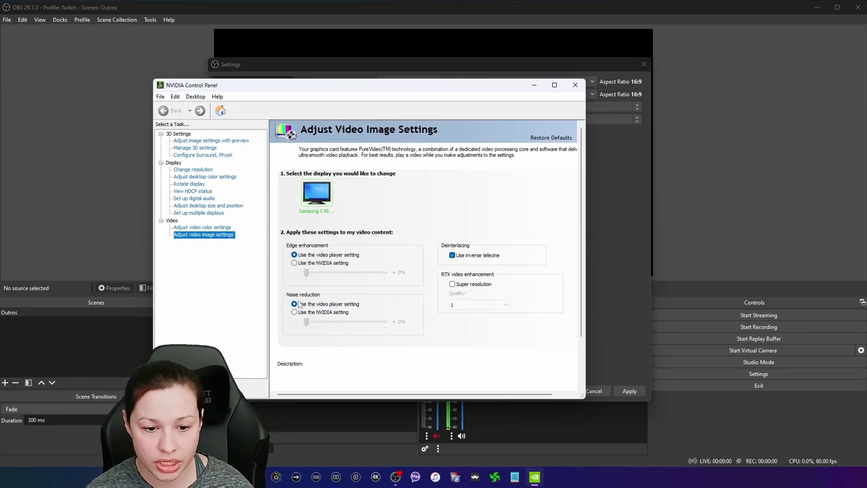
pyautogui.click(199, 171)
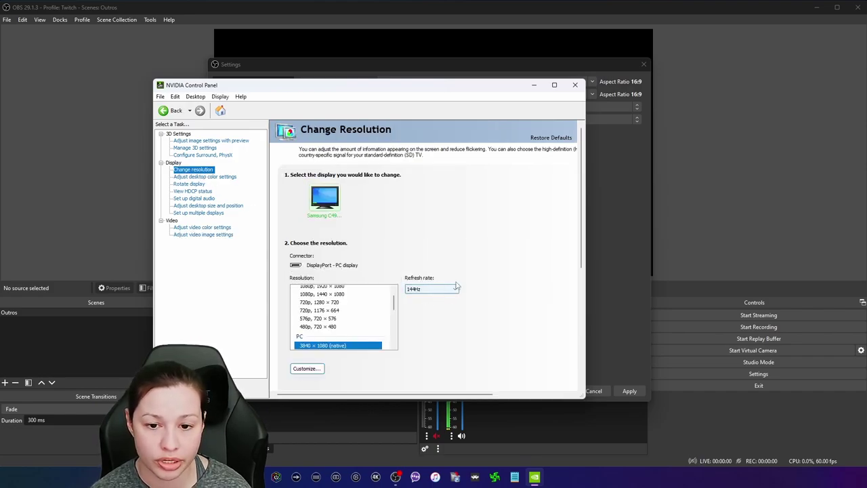
pyautogui.scroll(-1, 380, 326)
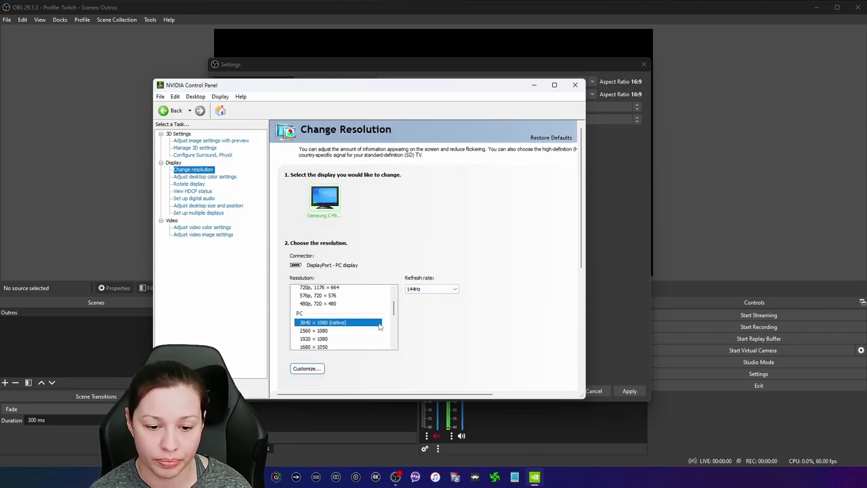
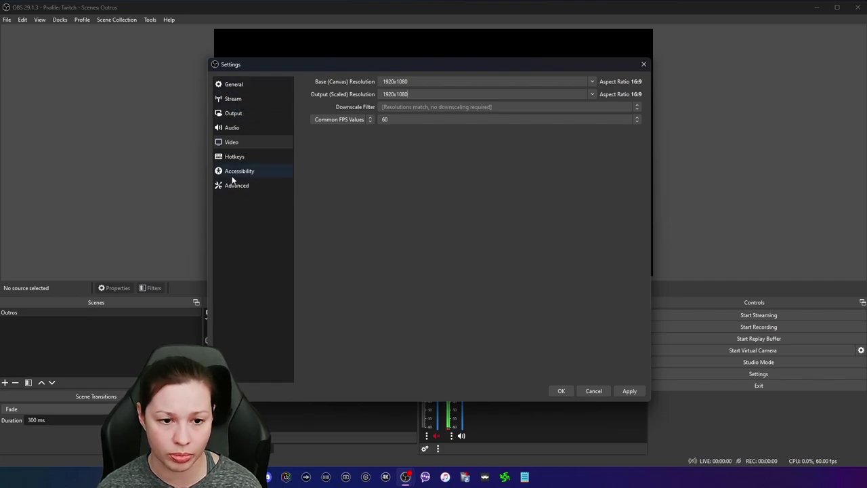
pyautogui.click(594, 391)
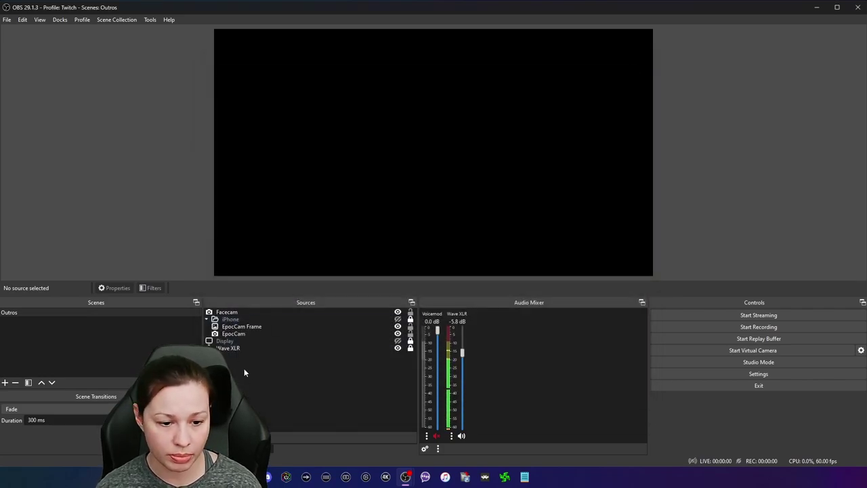
# - Add a Video Capture Device source named 4k60 that uses the Game Capture 4K60 Pro MK.2 device
pyautogui.click(210, 449)
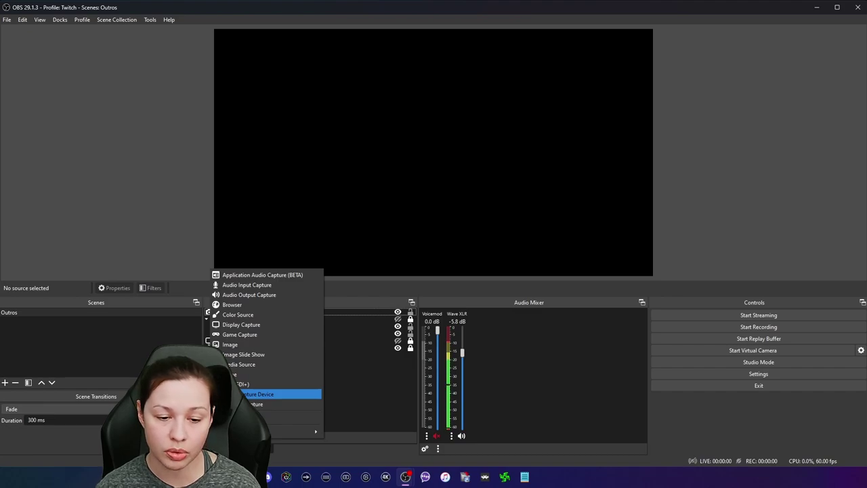
pyautogui.click(230, 394)
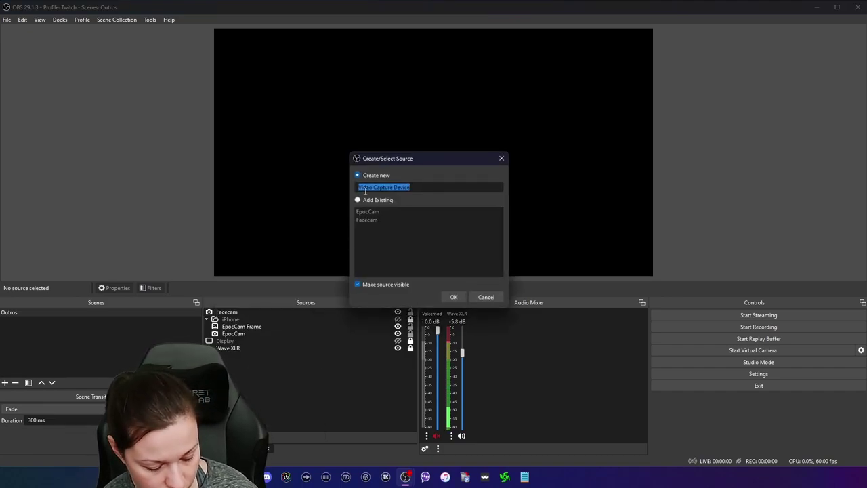
pyautogui.write('4k')
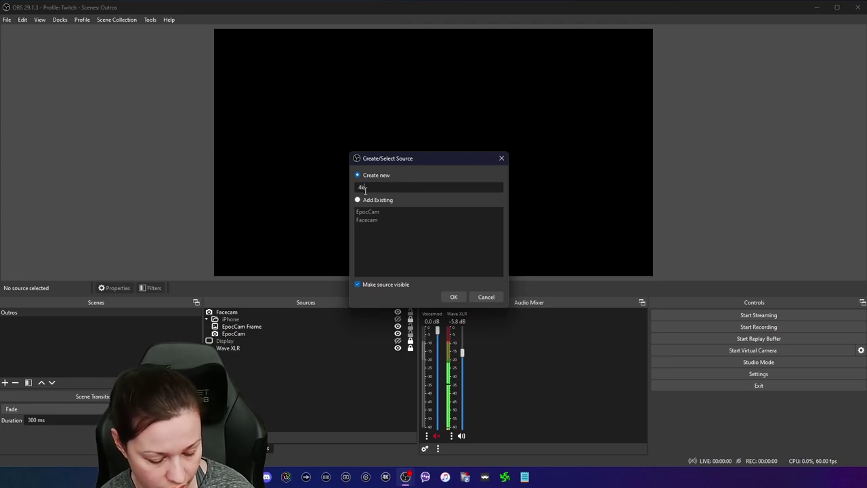
pyautogui.write('60')
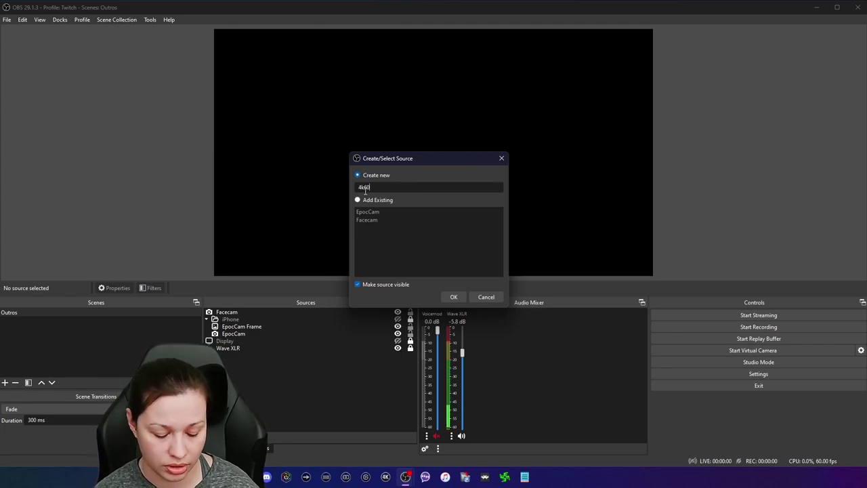
pyautogui.click(453, 297)
pyautogui.click(402, 241)
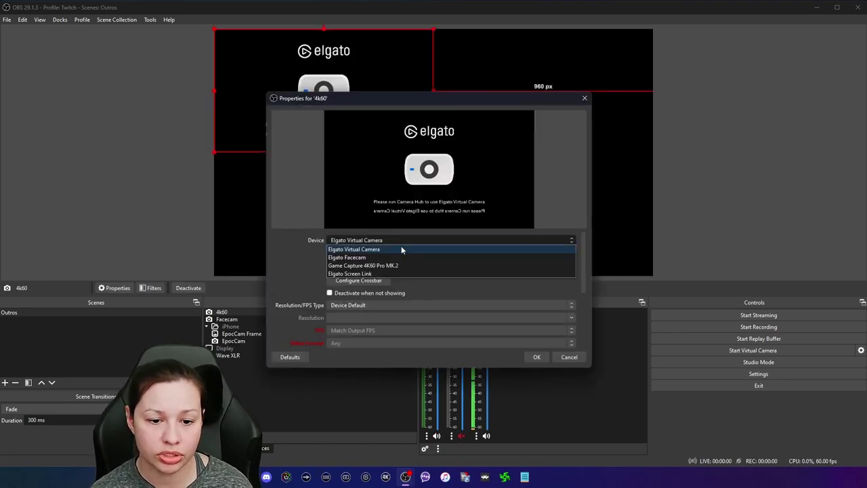
pyautogui.click(395, 265)
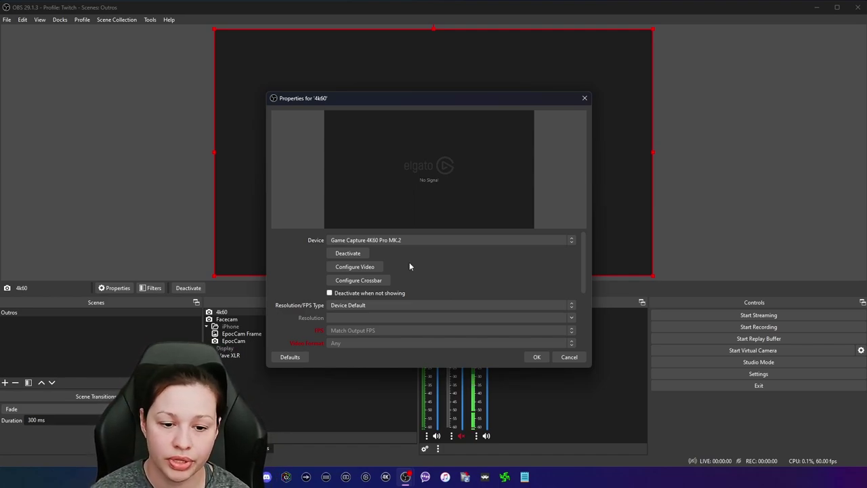
# - Set the 4k60 source to deactivate when not showing, and restart its capture device before accepting the properties
pyautogui.click(330, 294)
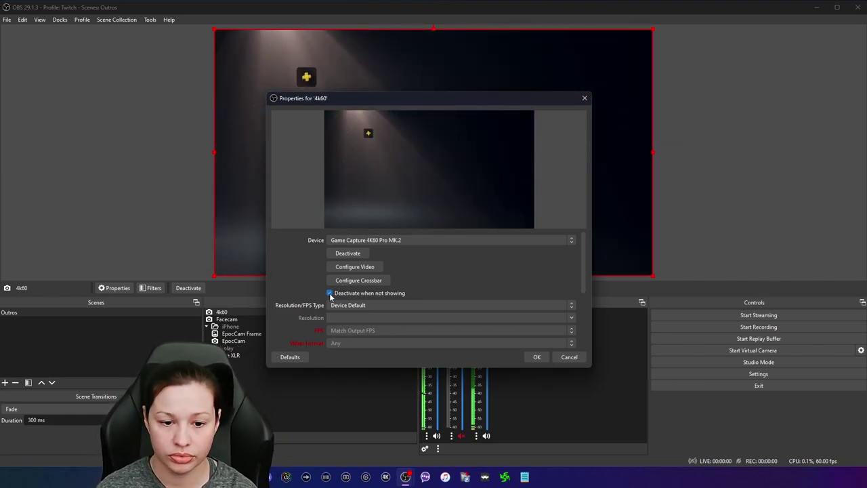
pyautogui.click(362, 253)
pyautogui.click(361, 254)
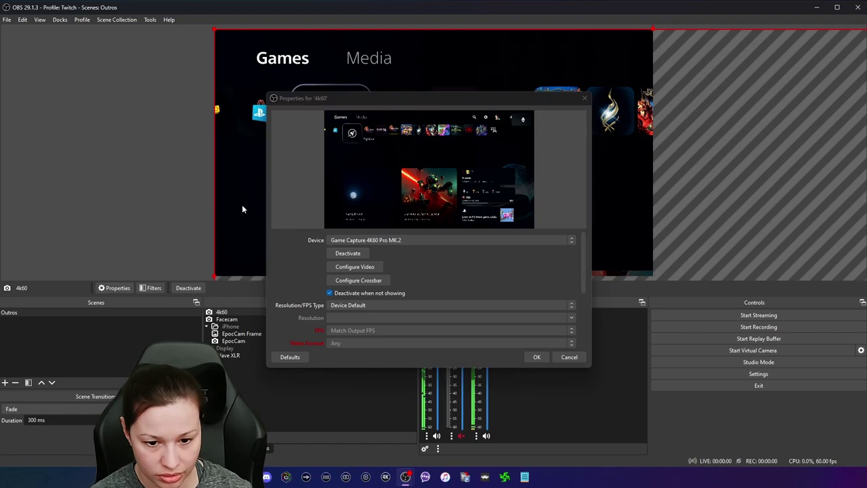
pyautogui.click(528, 354)
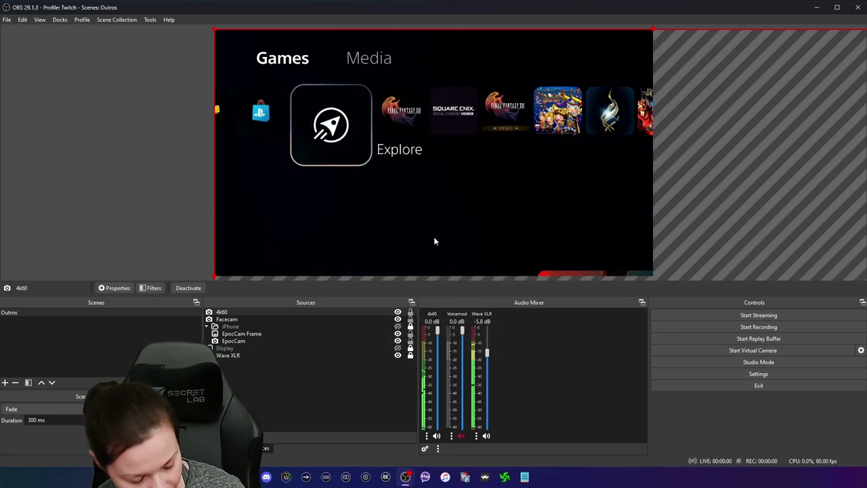
# - Fit the 4k60 source to the canvas and deselect it
pyautogui.hotkey('ctrl', 'f')
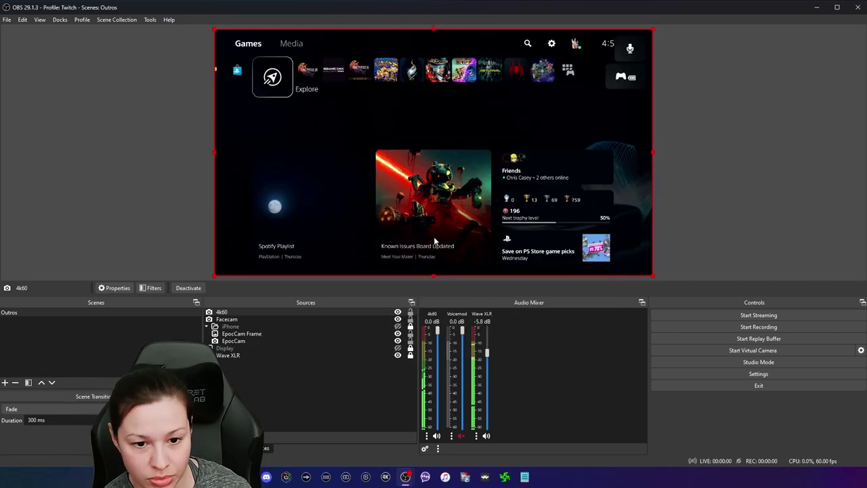
pyautogui.click(305, 393)
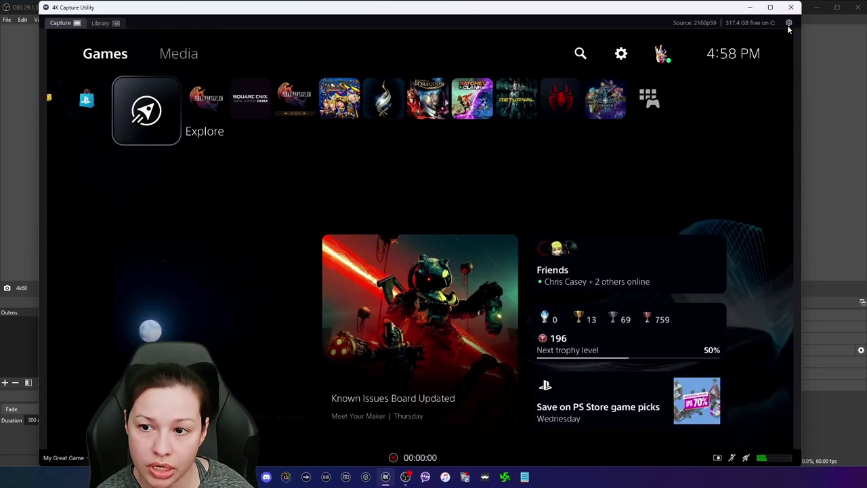
# - Review the General and Device preferences in 4K Capture Utility, and close them without changes
pyautogui.click(788, 24)
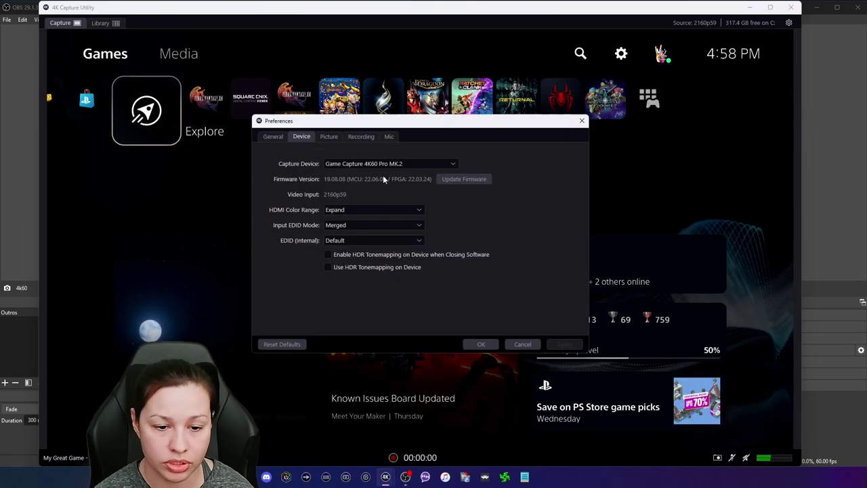
pyautogui.click(274, 137)
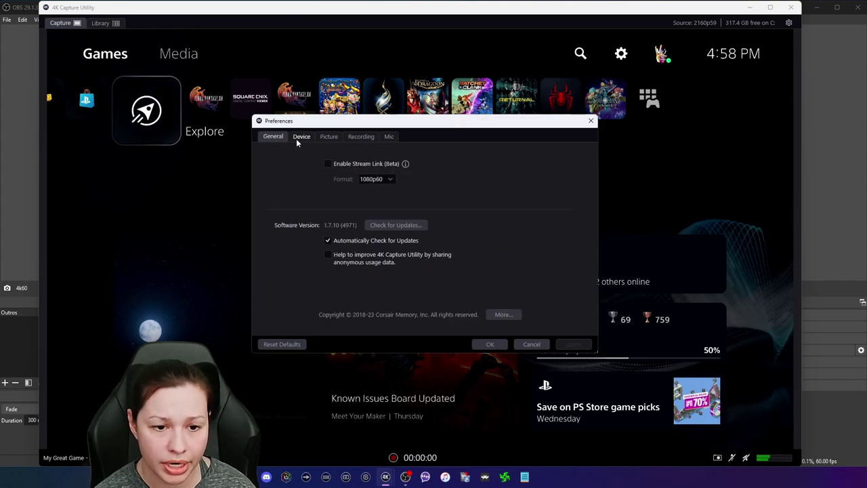
pyautogui.click(298, 138)
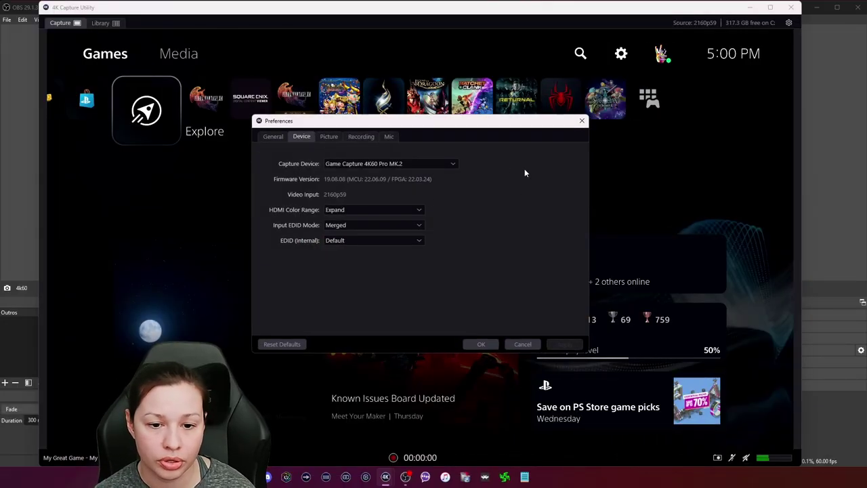
pyautogui.click(522, 343)
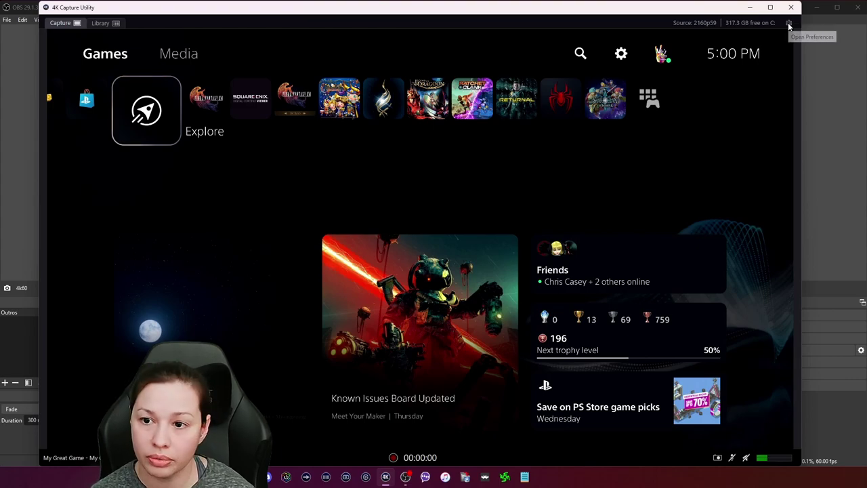
# - Reopen the device preferences and review the HDMI Color Range options, keeping Expand
pyautogui.click(788, 24)
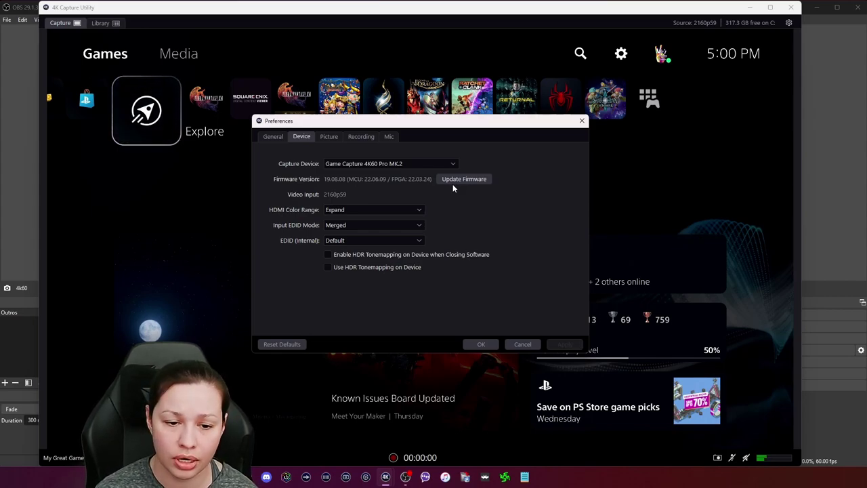
pyautogui.click(348, 210)
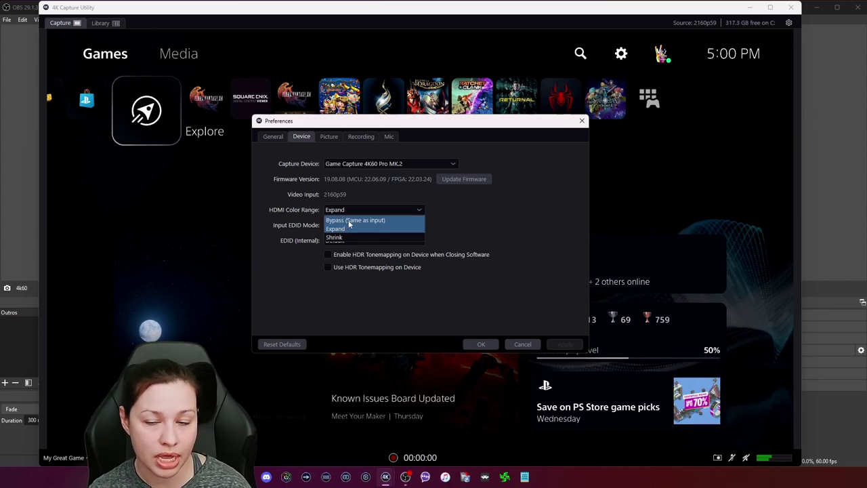
pyautogui.click(295, 202)
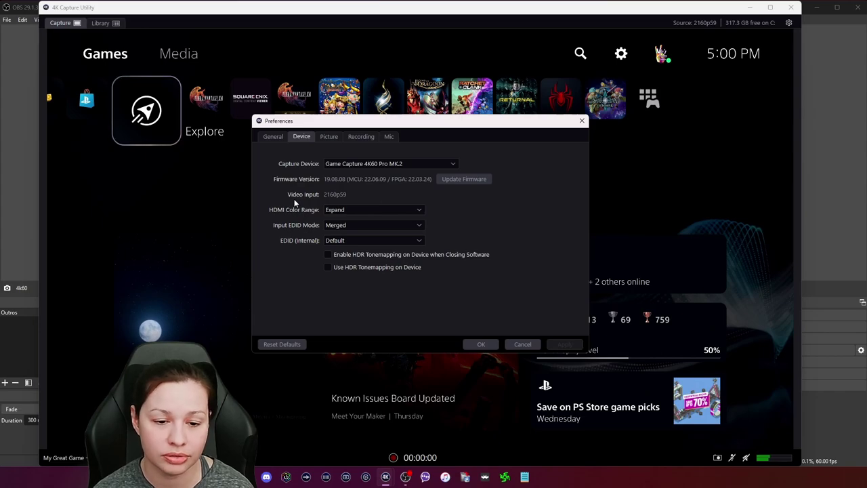
# - Review the Input EDID Mode options, keeping Merged, recheck the General and Device preferences, accept them, and close 4K Capture Utility
pyautogui.click(344, 227)
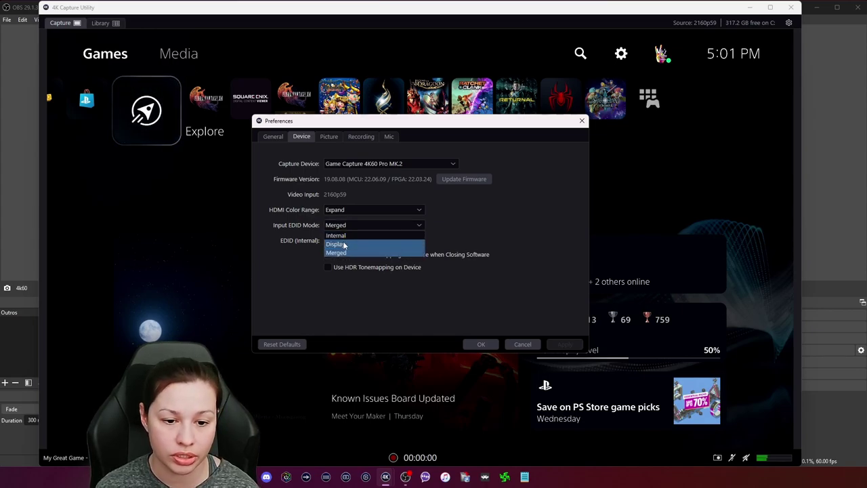
pyautogui.click(309, 211)
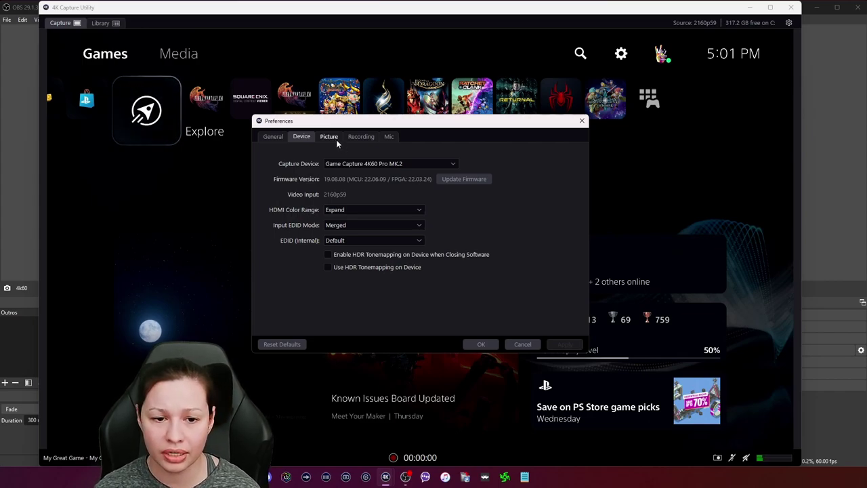
pyautogui.click(280, 136)
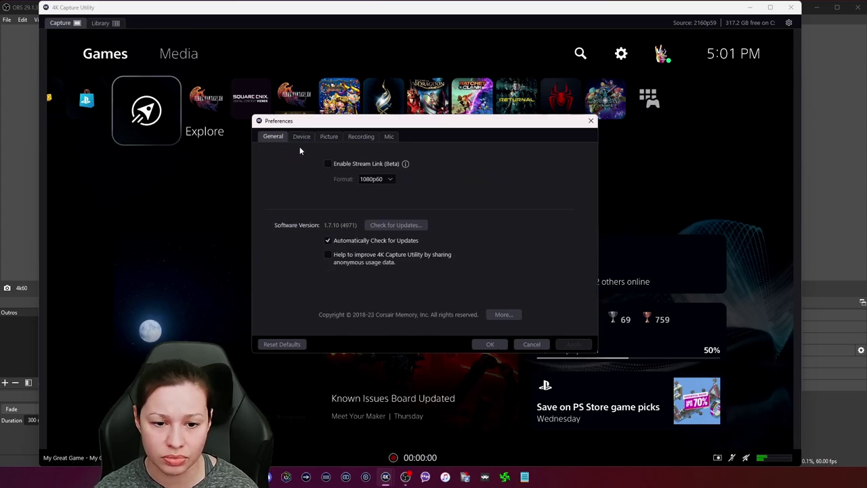
pyautogui.click(305, 137)
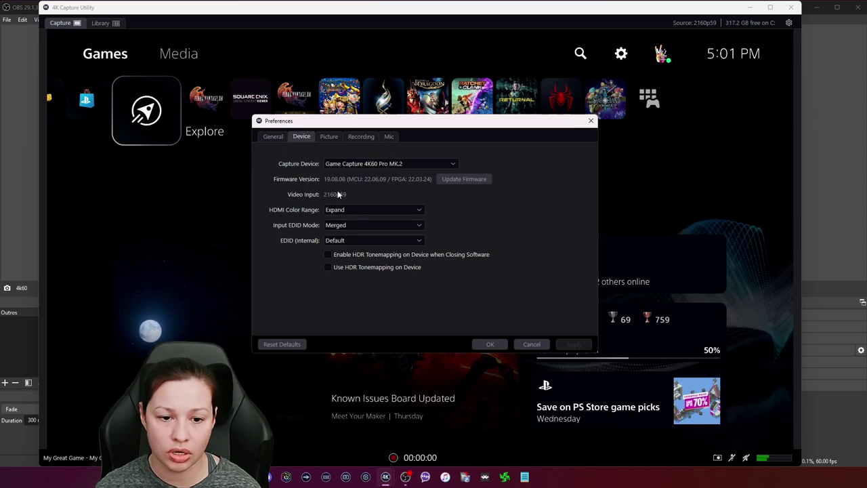
pyautogui.click(490, 344)
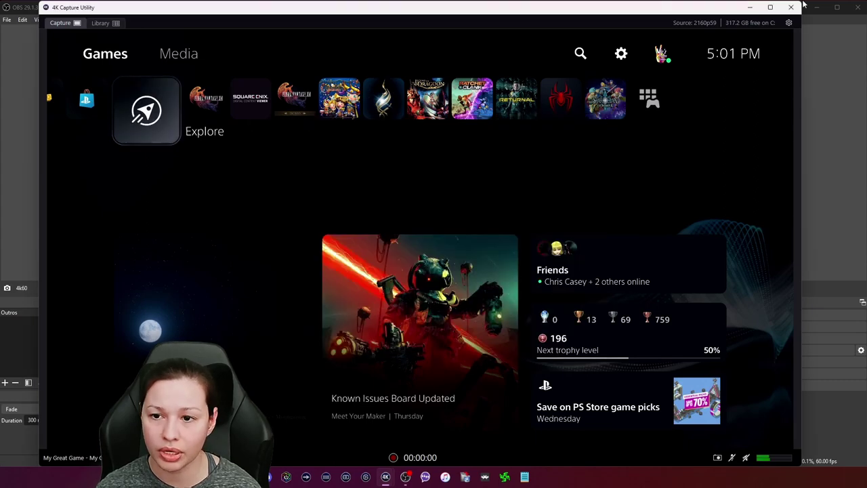
pyautogui.click(790, 6)
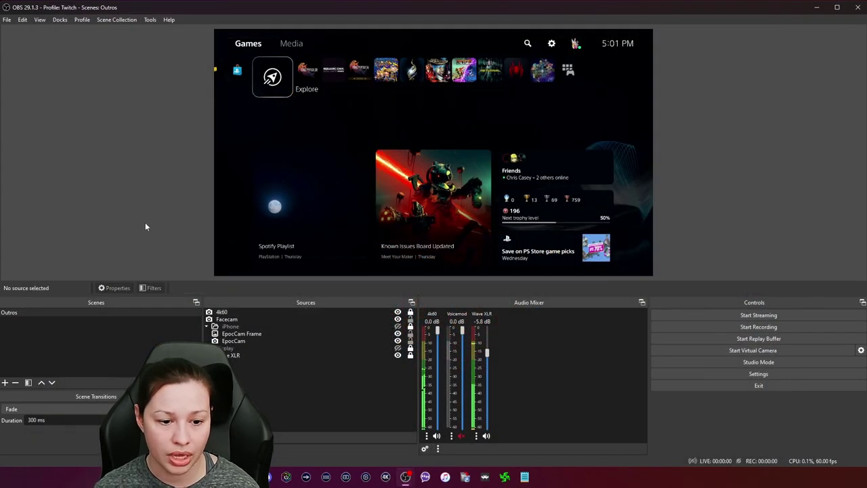
# - In the 4k60 source's properties, set Resolution/FPS Type to Custom and the resolution to 3840x2160
pyautogui.rightClick(264, 311)
pyautogui.click(290, 306)
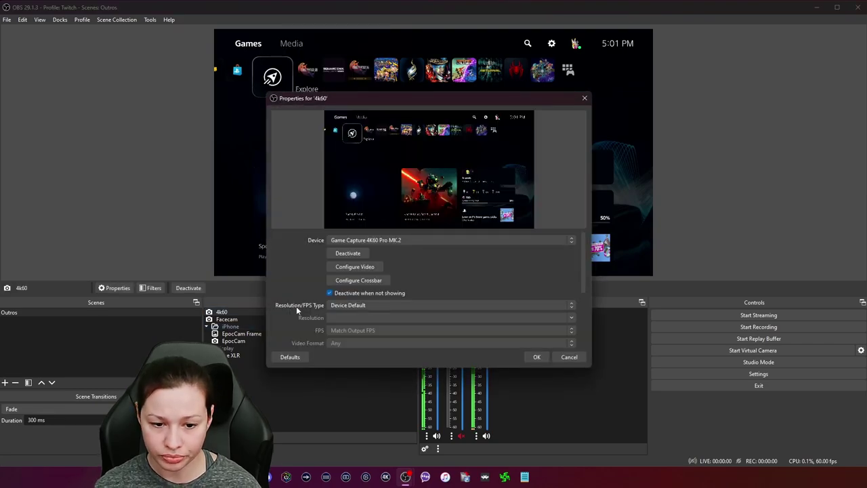
pyautogui.scroll(-2, 304, 269)
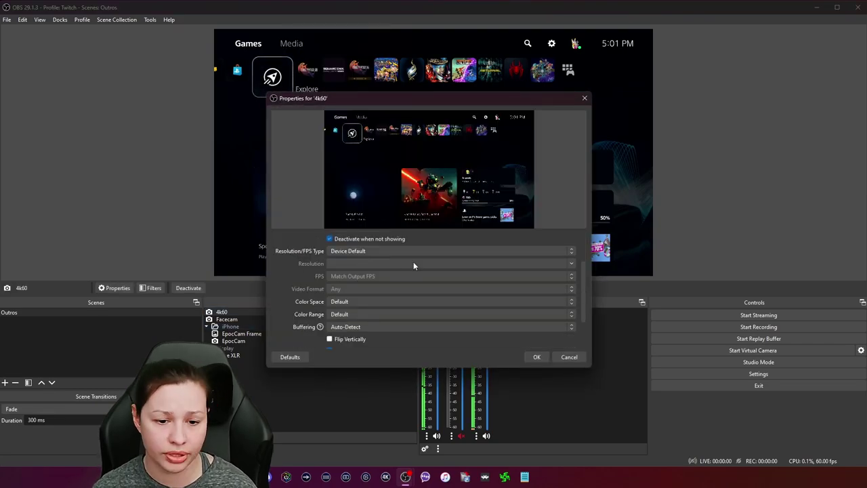
pyautogui.click(443, 251)
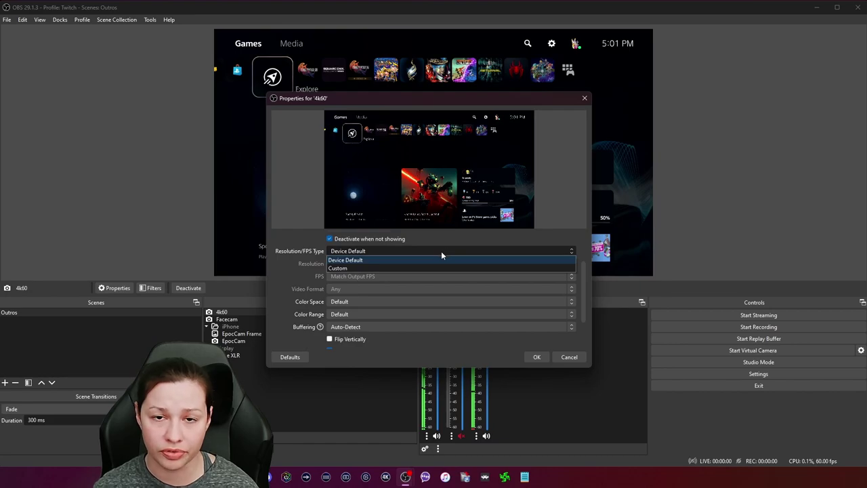
pyautogui.click(426, 268)
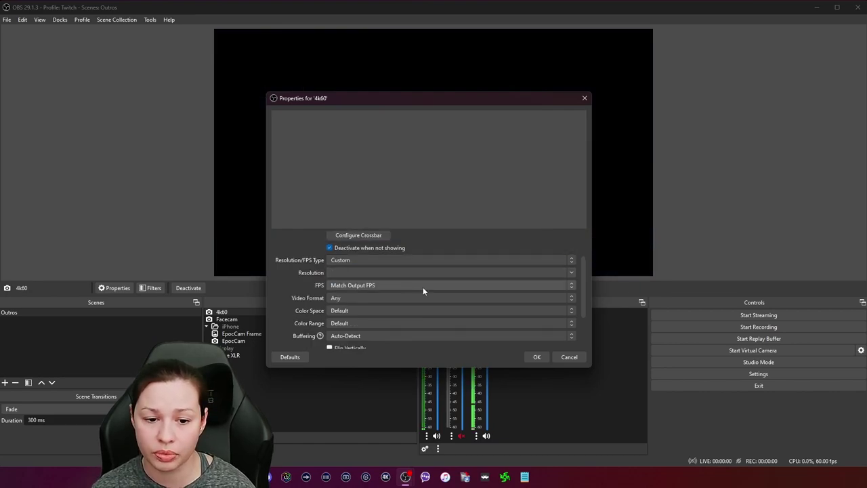
pyautogui.click(573, 272)
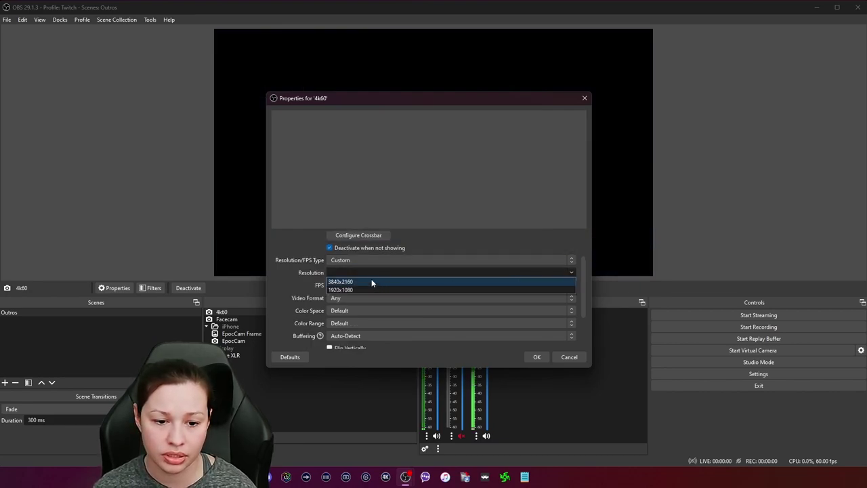
pyautogui.click(371, 280)
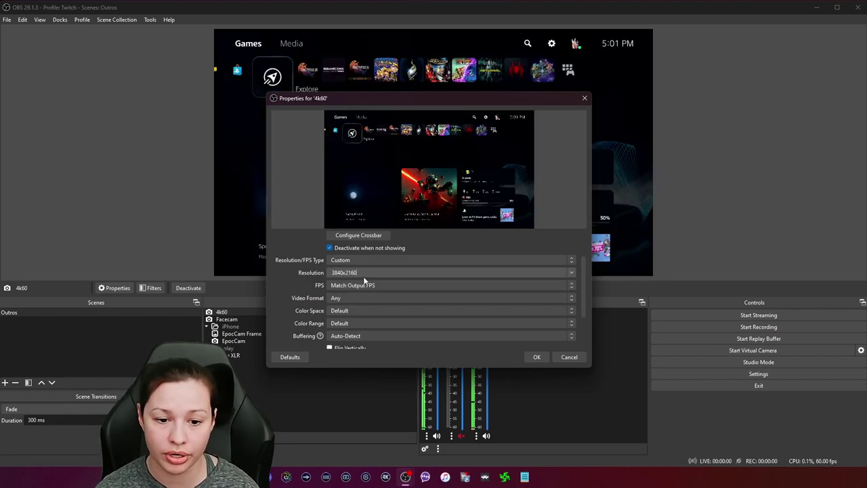
pyautogui.click(572, 272)
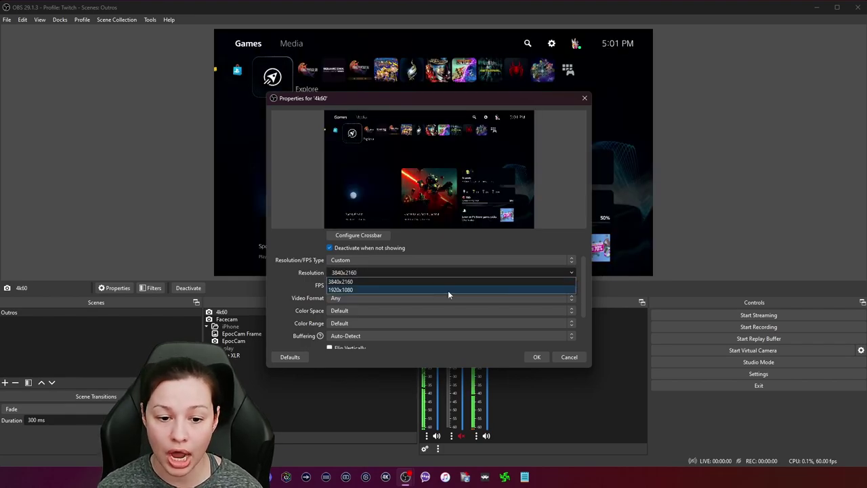
pyautogui.click(349, 283)
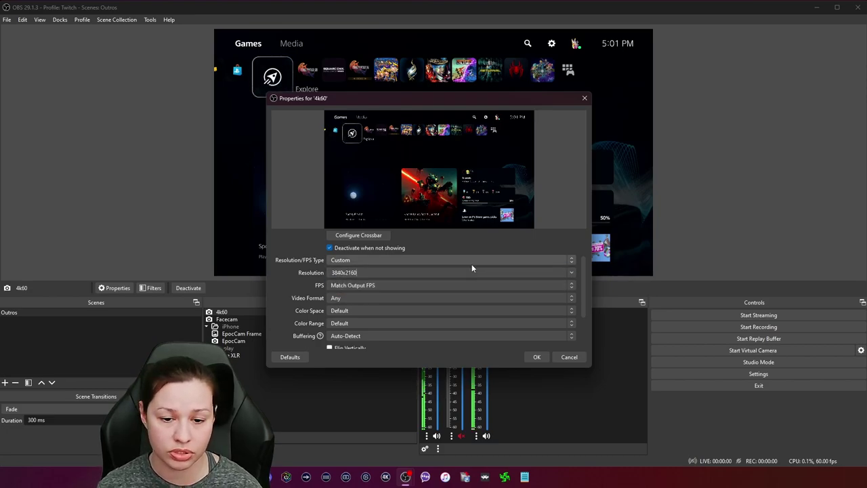
# - Set the 4k60 source's FPS to Highest FPS and keep its Video Format at Any
pyautogui.click(569, 286)
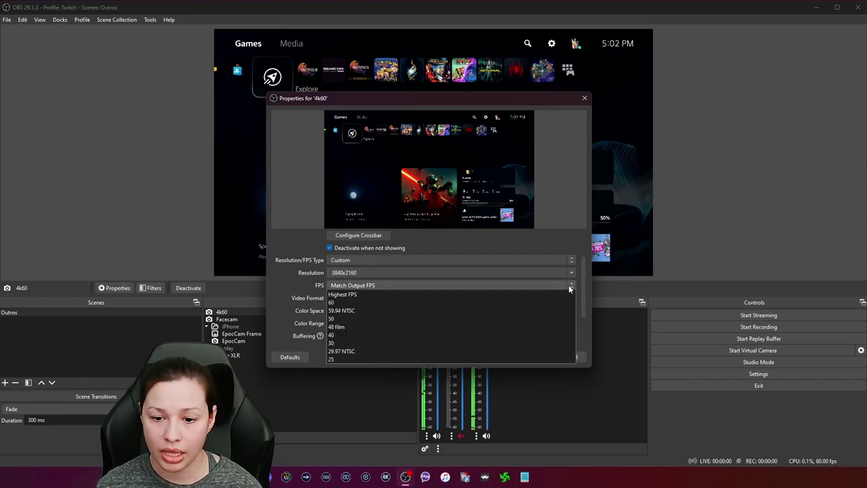
pyautogui.scroll(1, 371, 298)
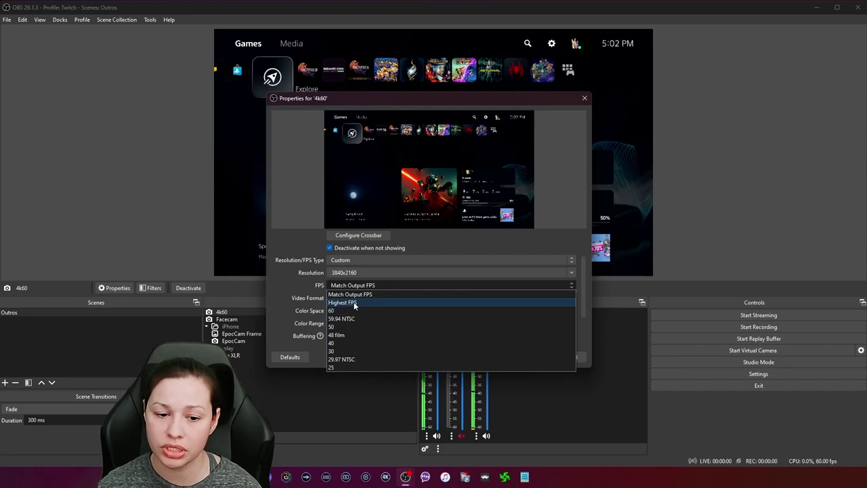
pyautogui.click(353, 304)
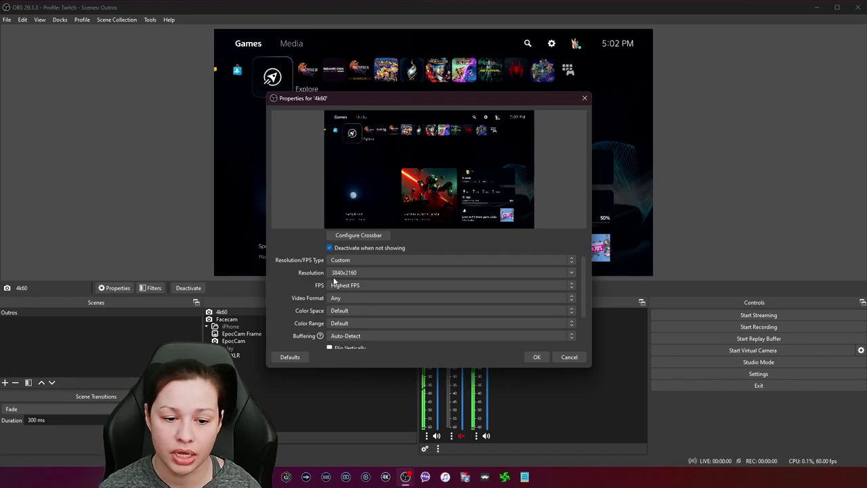
pyautogui.click(363, 297)
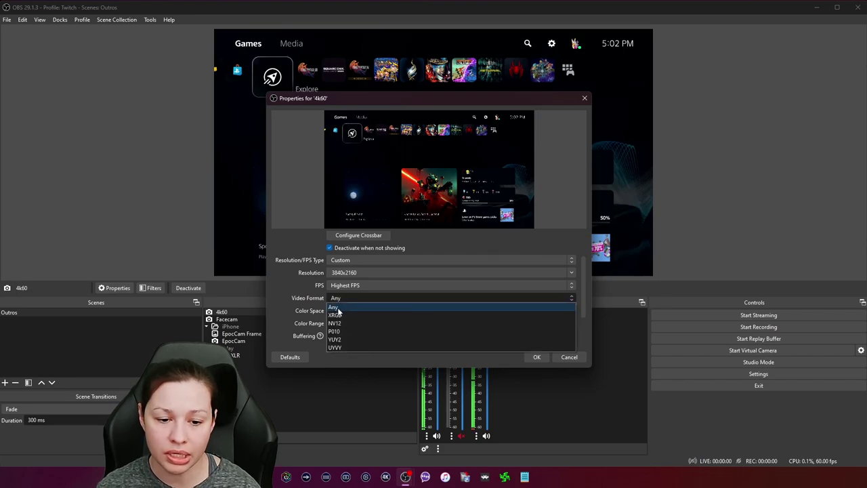
pyautogui.click(300, 291)
pyautogui.scroll(-3, 309, 284)
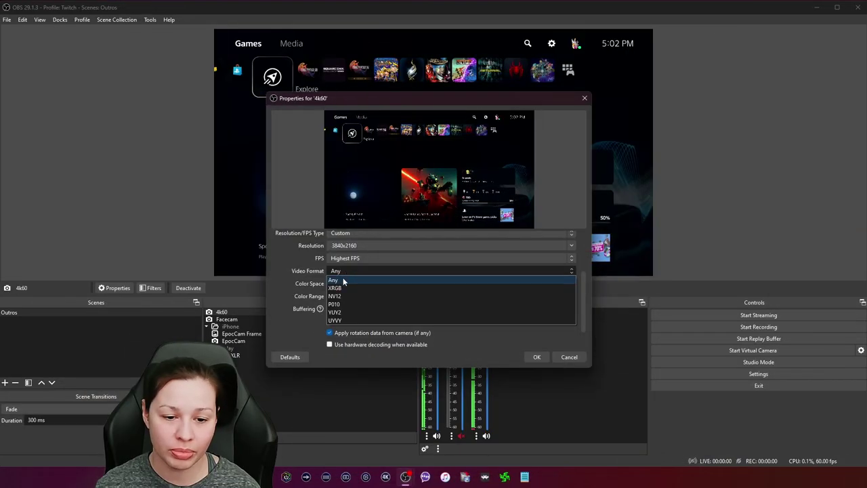
pyautogui.click(343, 281)
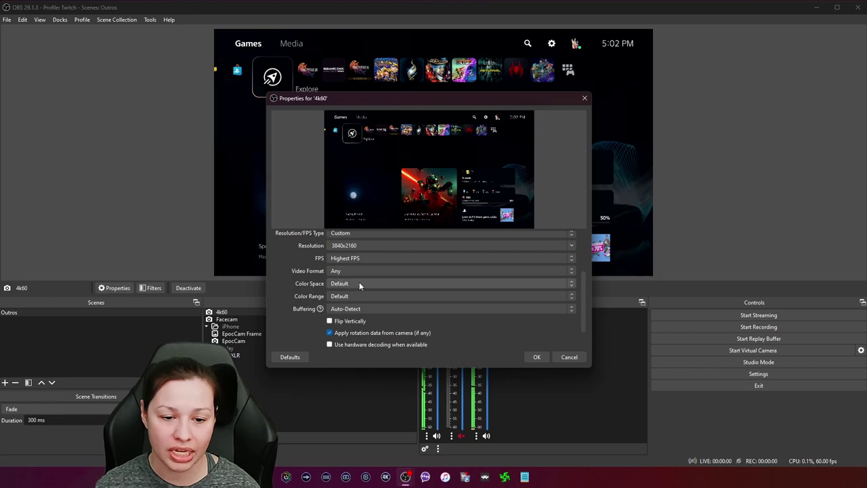
# - Try the Rec. 2100 (PQ) and Rec. 709 color spaces on the 4k60 source, and return it to Default
pyautogui.click(359, 283)
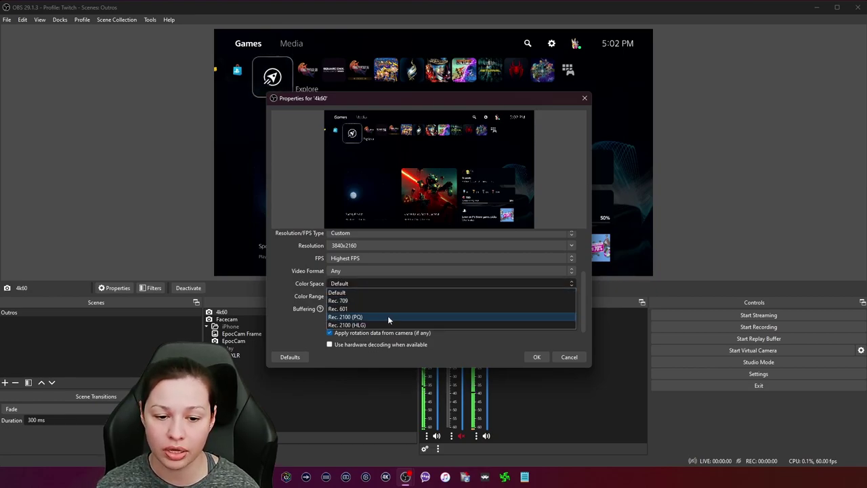
pyautogui.click(388, 316)
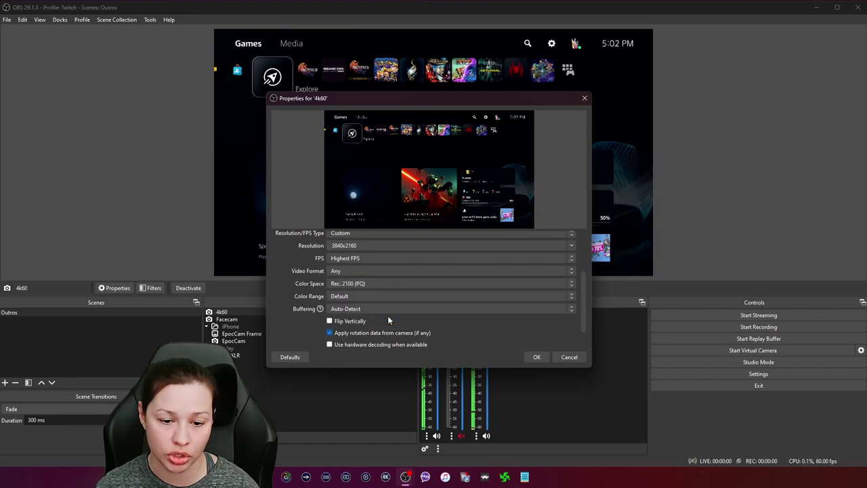
pyautogui.click(360, 285)
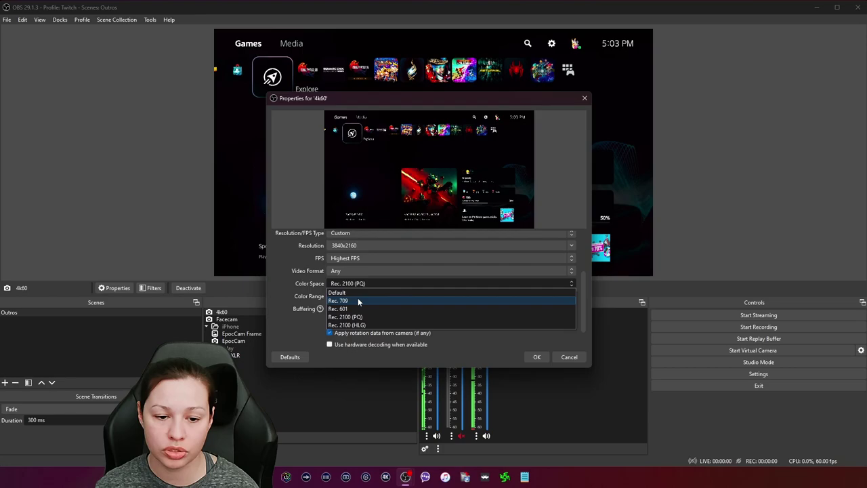
pyautogui.click(358, 300)
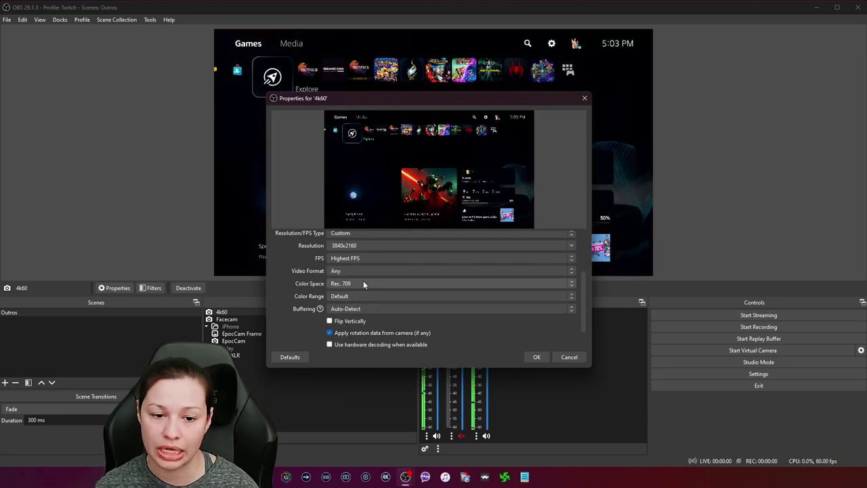
pyautogui.click(361, 284)
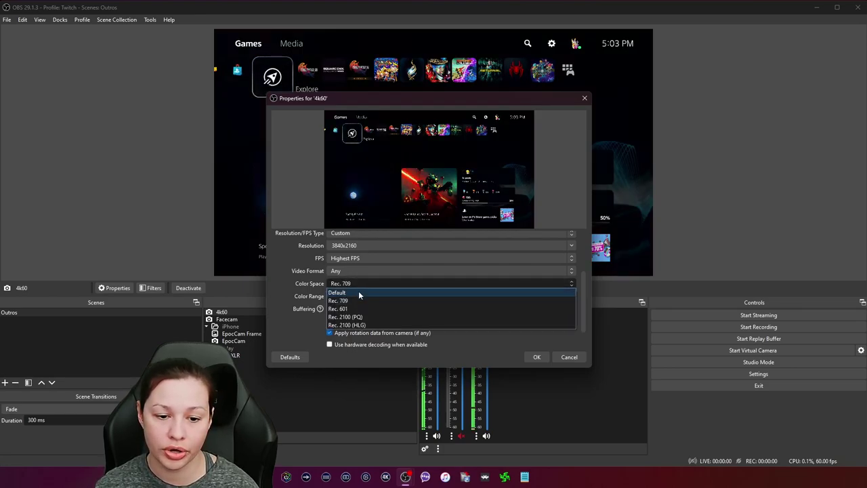
pyautogui.click(358, 290)
# - Set the 4k60 source's Color Range to Full, disable Buffering, and accept the properties
pyautogui.click(396, 296)
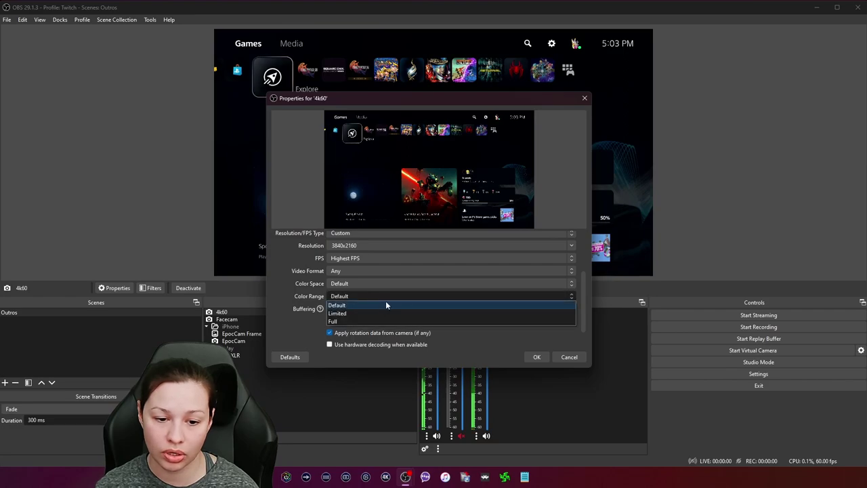
pyautogui.click(353, 319)
pyautogui.moveTo(295, 308)
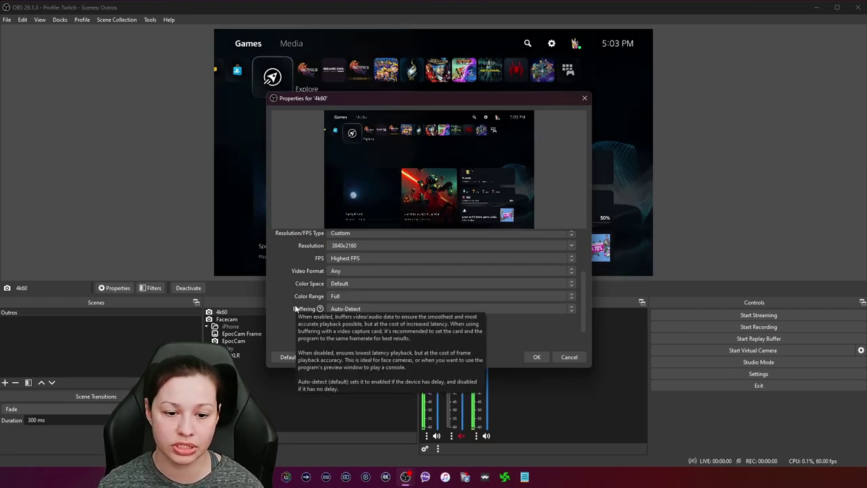
pyautogui.click(346, 309)
pyautogui.click(338, 331)
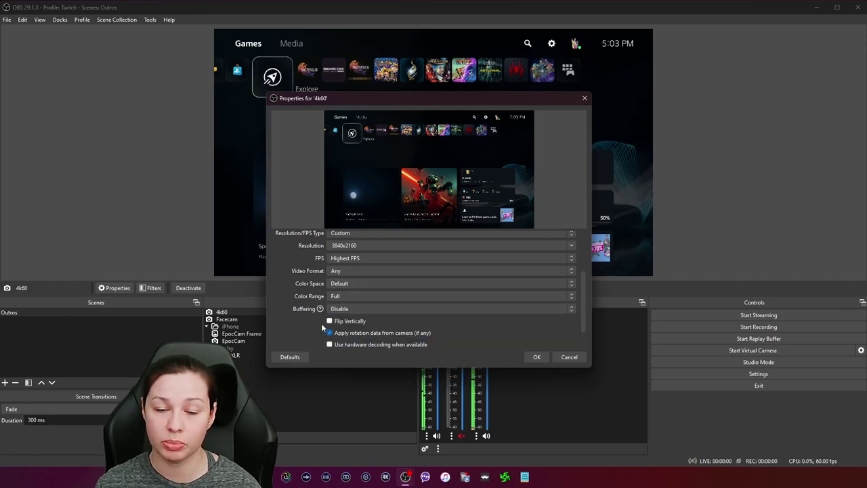
pyautogui.scroll(-1, 346, 338)
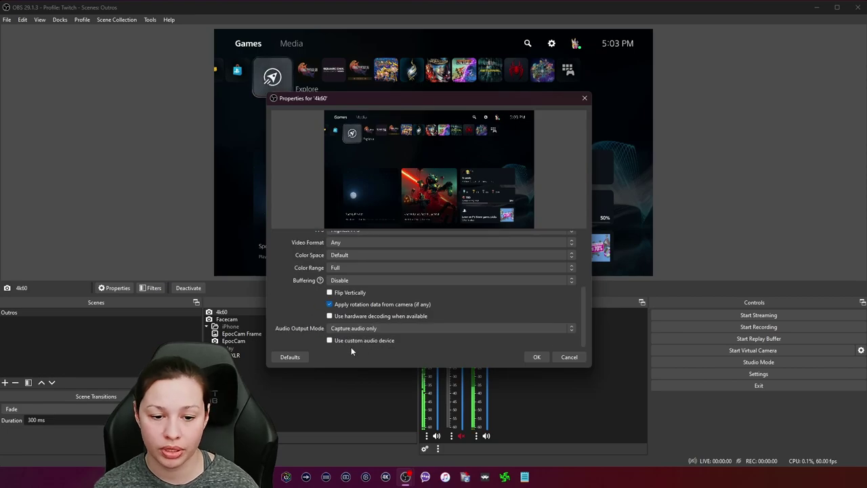
pyautogui.press('Return')
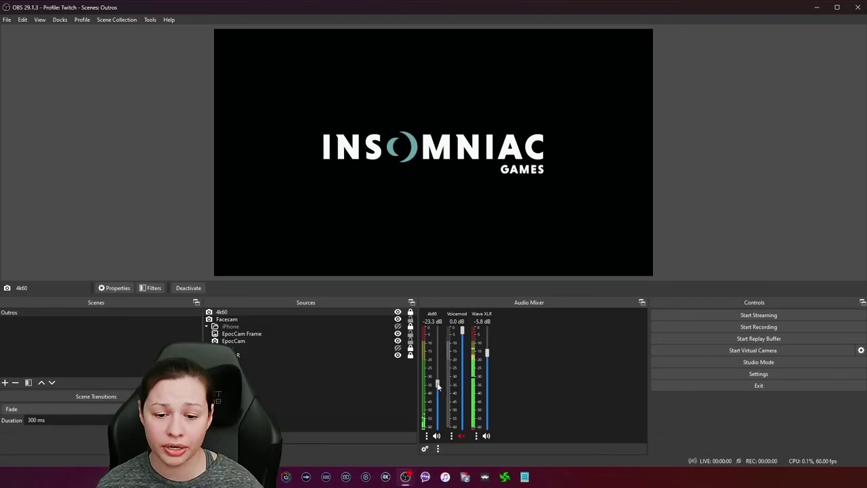
# - Review the Audio Monitoring options for 4k60 in Advanced Audio Properties, and close the dialog keeping Monitor Off
pyautogui.rightClick(542, 374)
pyautogui.click(566, 409)
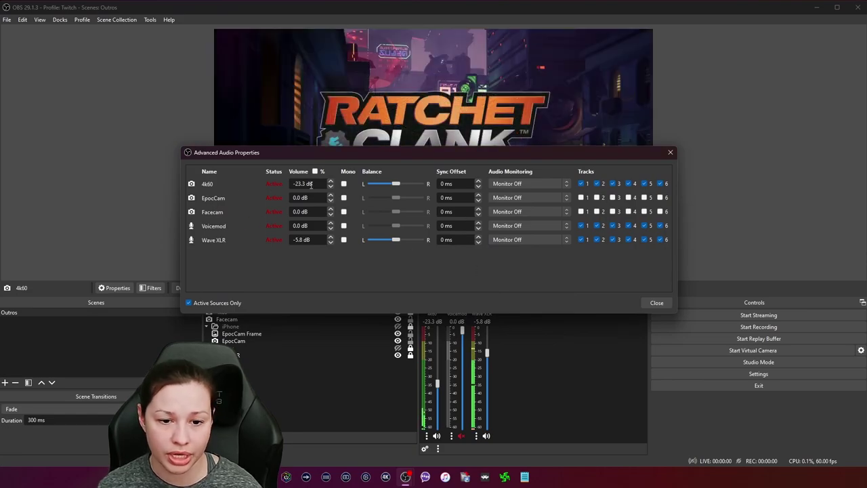
pyautogui.click(537, 183)
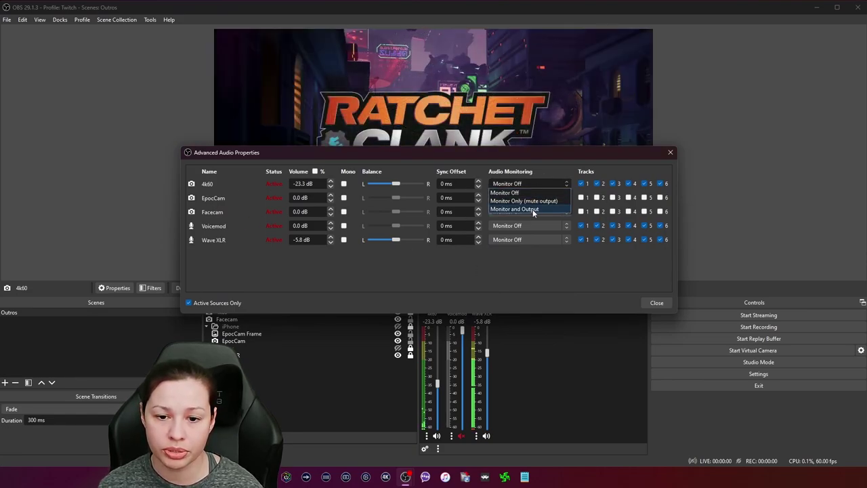
pyautogui.click(613, 290)
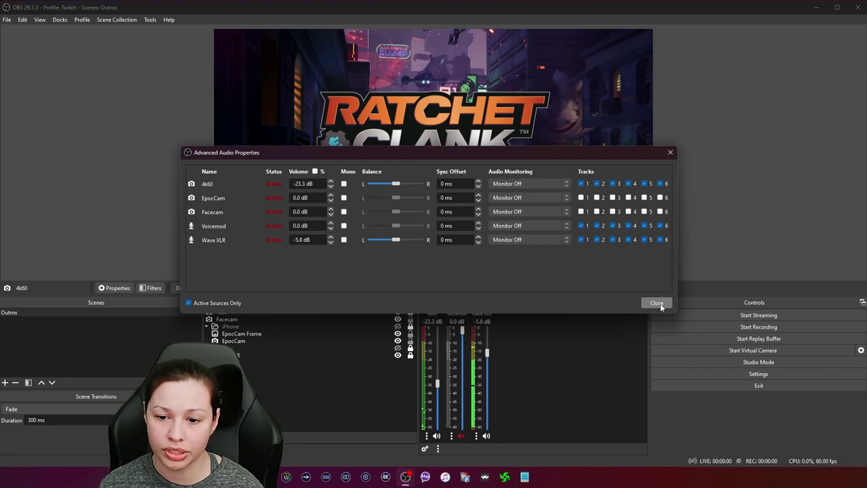
pyautogui.click(656, 303)
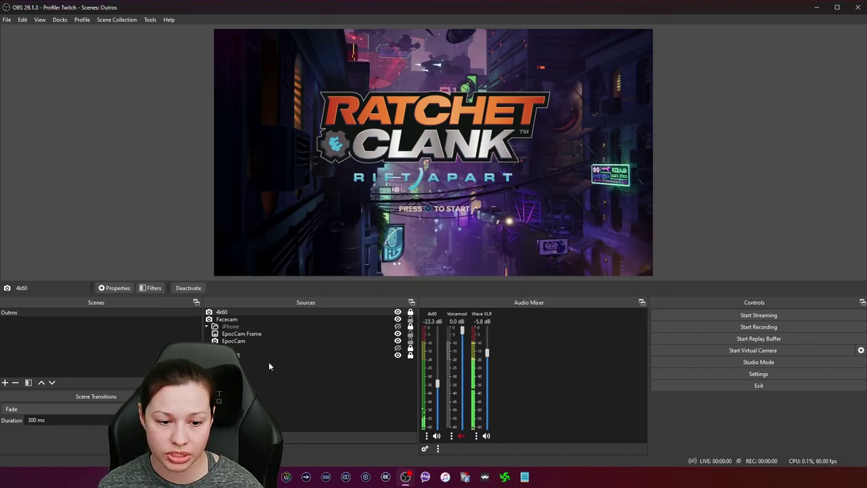
# - Mute the 4k60 source in the audio mixer
pyautogui.click(436, 435)
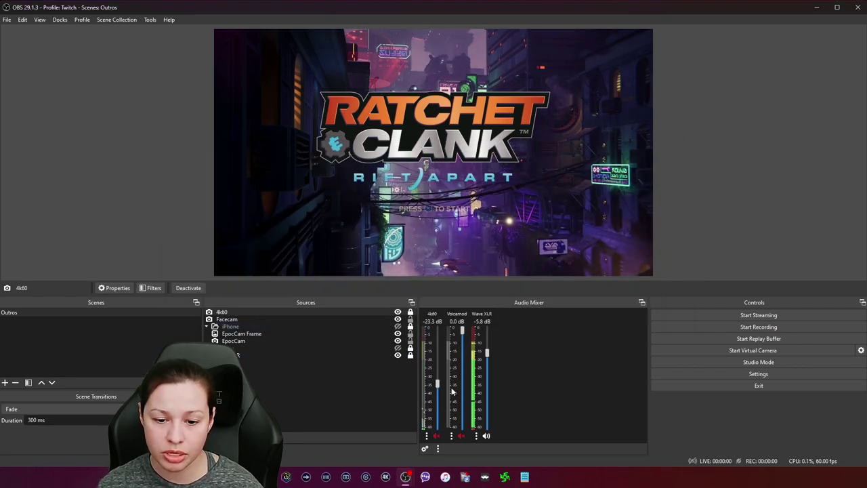
# - Hide the 4k60 channel in the audio mixer and add an Audio Input Capture source named "4k60 Audio"
pyautogui.rightClick(438, 295)
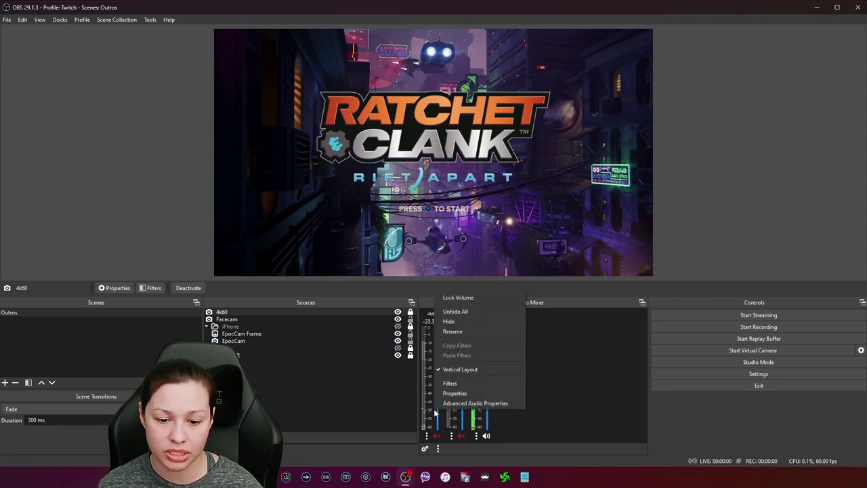
pyautogui.click(453, 322)
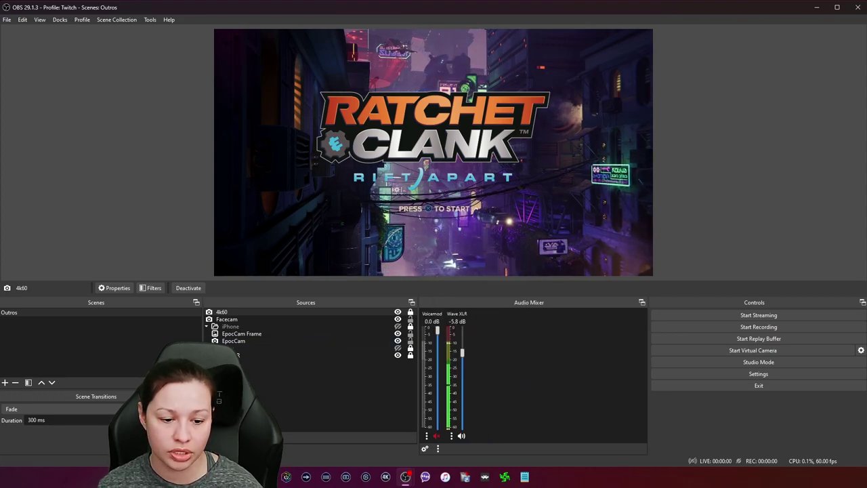
pyautogui.click(210, 449)
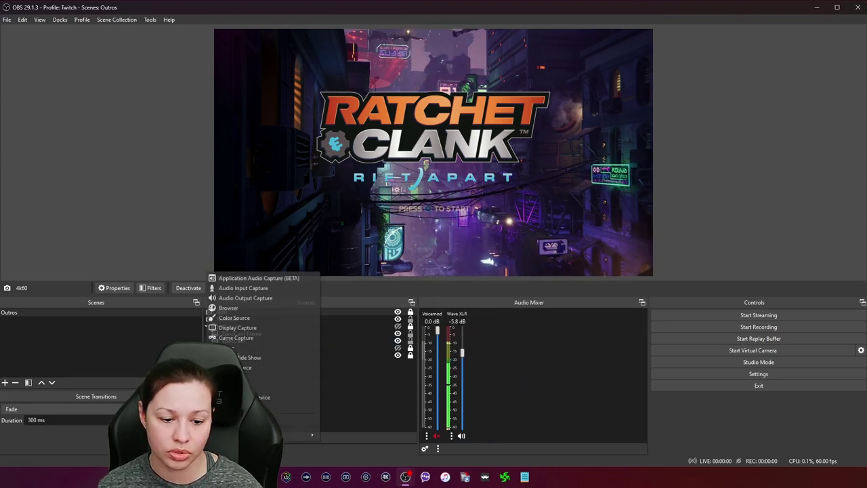
pyautogui.click(252, 290)
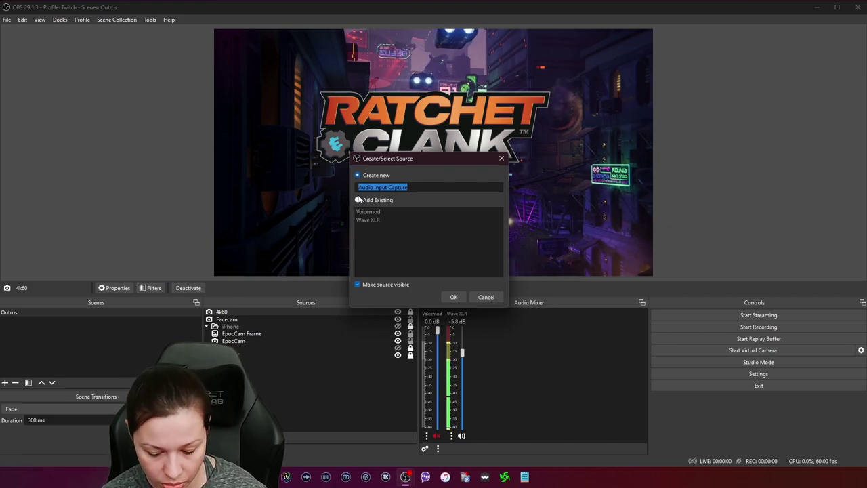
pyautogui.write('4k60')
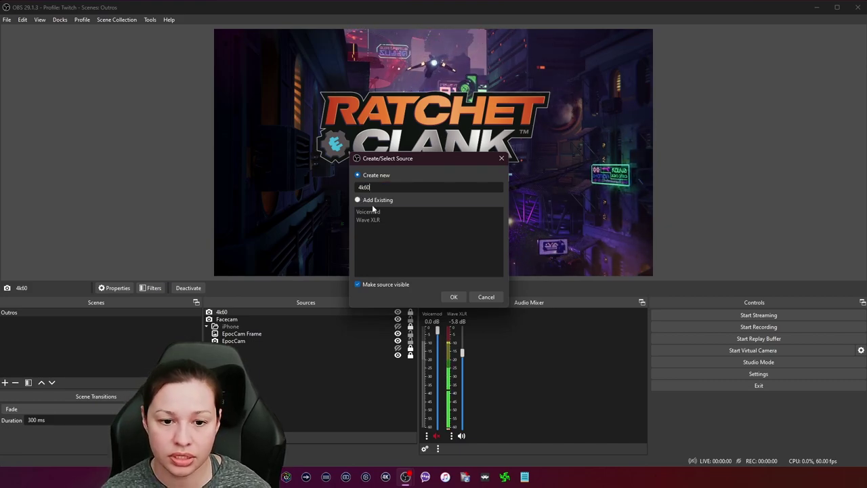
pyautogui.press('Return')
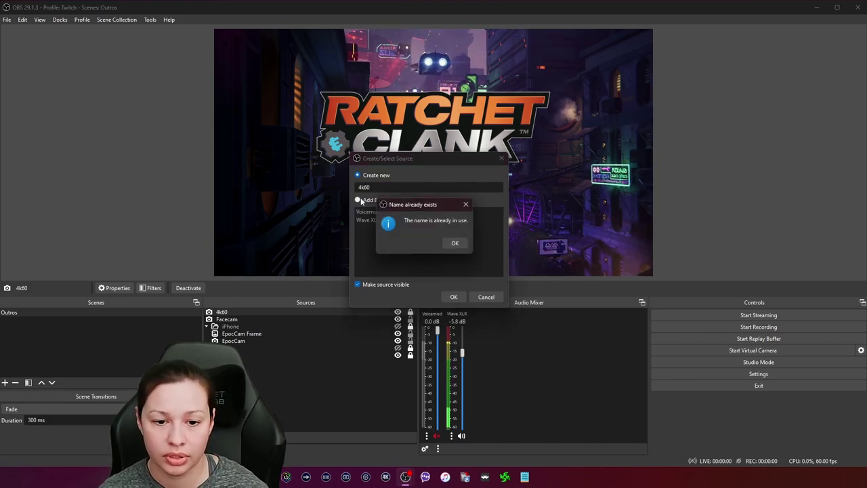
pyautogui.click(454, 242)
pyautogui.write('Au')
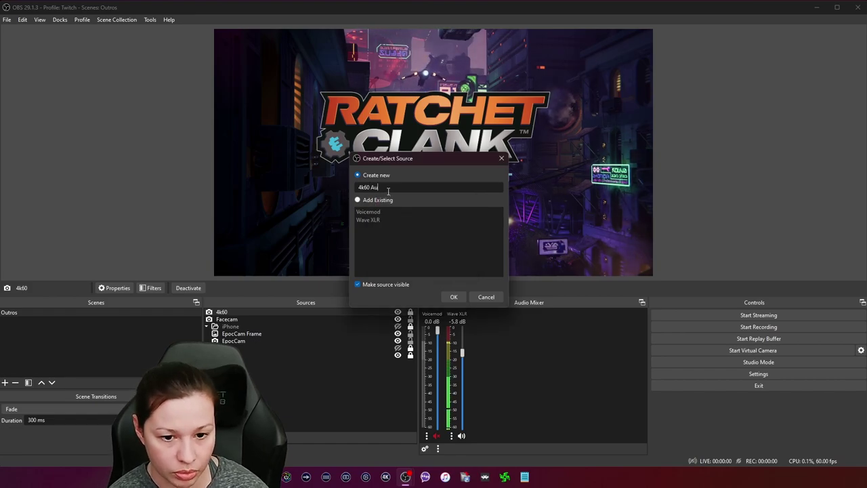
pyautogui.write('dio')
pyautogui.press('Return')
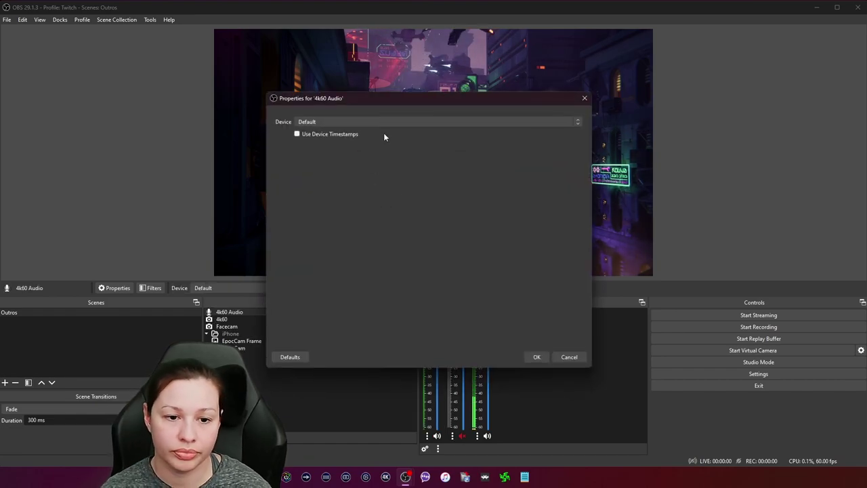
# - Set the 4k60 Audio device to Game Capture 4K60 Pro MK.2 Audio, accept the properties, and lower its volume in the mixer
pyautogui.click(383, 122)
pyautogui.click(389, 162)
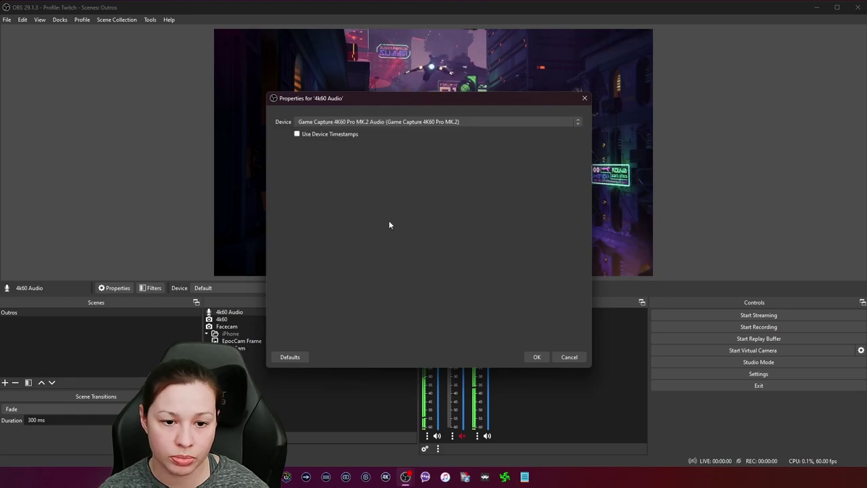
pyautogui.click(537, 356)
pyautogui.moveTo(437, 330); pyautogui.dragTo(442, 381)
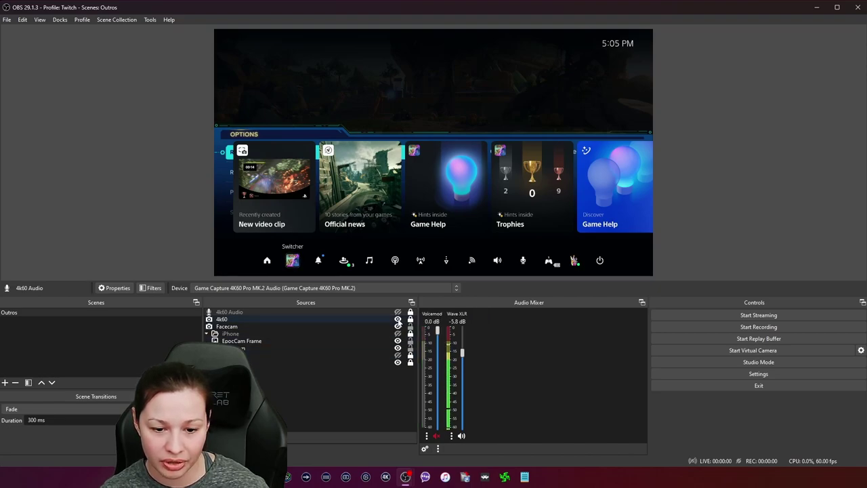
# - Hide the 4k60 video source in the scene and close the Battle.net launcher window
pyautogui.click(397, 319)
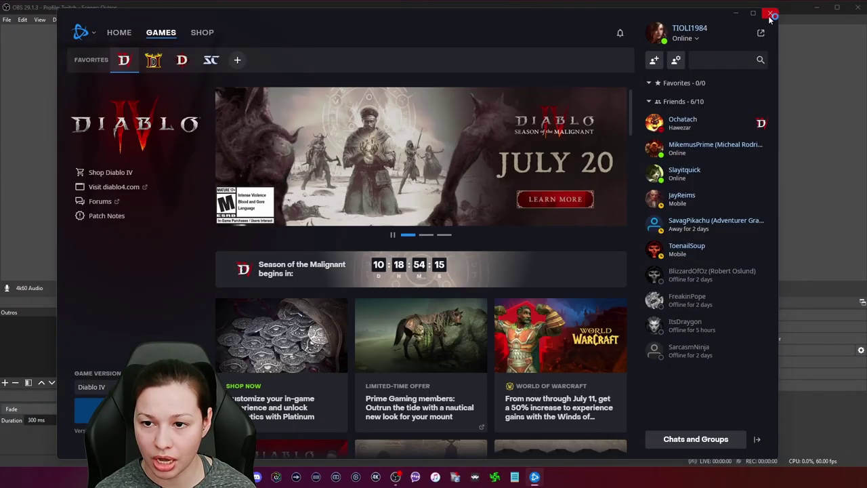
pyautogui.click(772, 14)
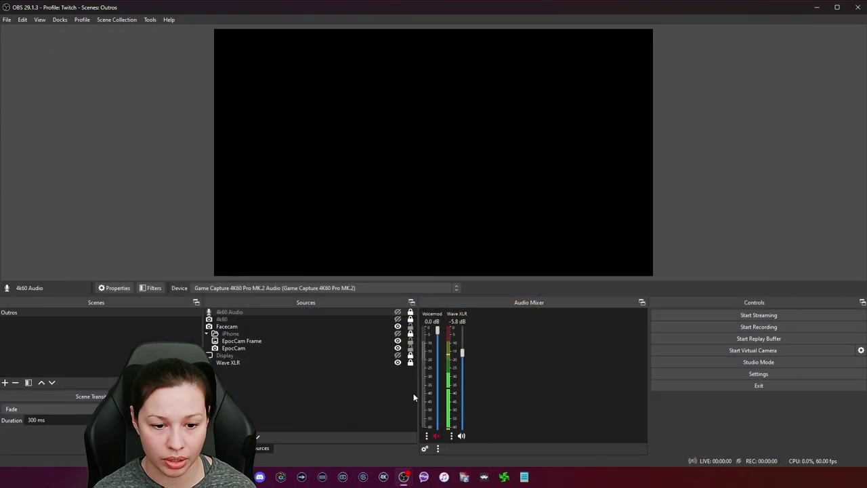
# - Add a new Game Capture source to the Outros scene under its default name
pyautogui.click(285, 273)
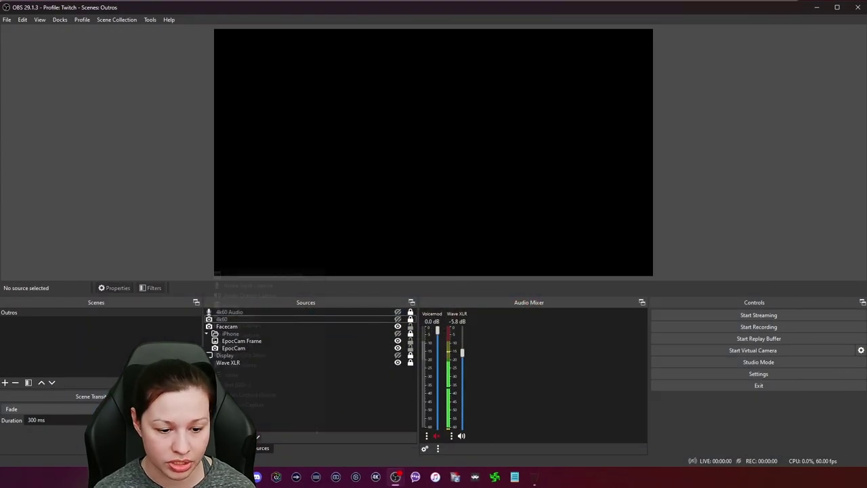
pyautogui.click(208, 437)
pyautogui.click(250, 333)
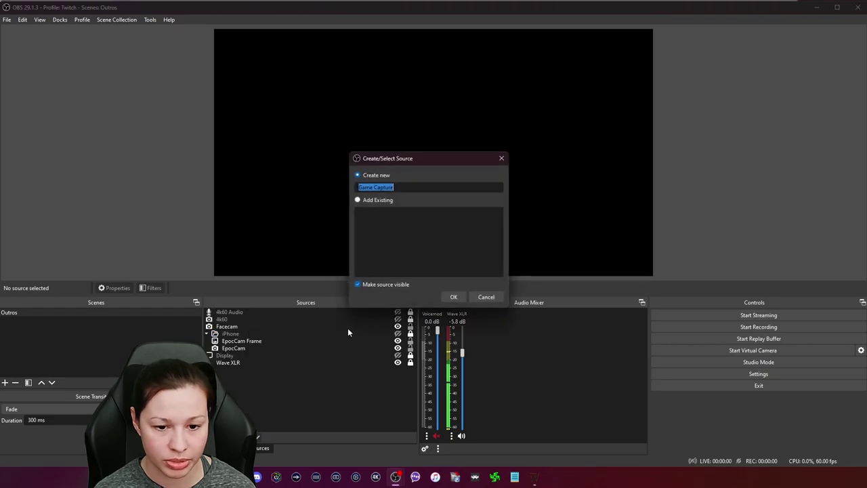
pyautogui.click(453, 297)
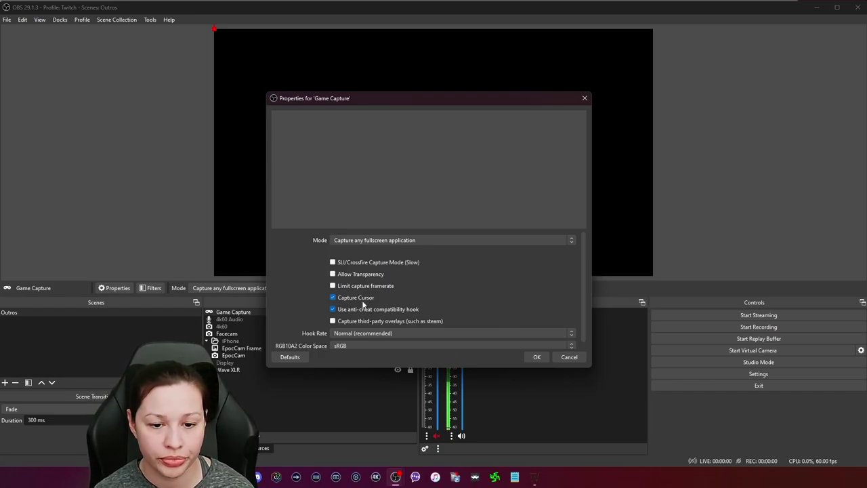
# - Set Game Capture to capture the specific window [Diablo IV.exe]: Diablo IV, accept it, and reorder the source directly below 4k60
pyautogui.click(364, 241)
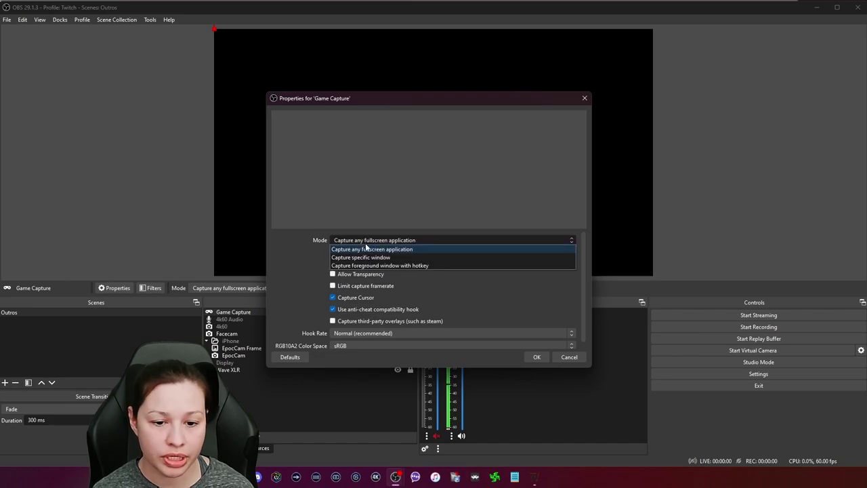
pyautogui.click(369, 258)
pyautogui.click(521, 252)
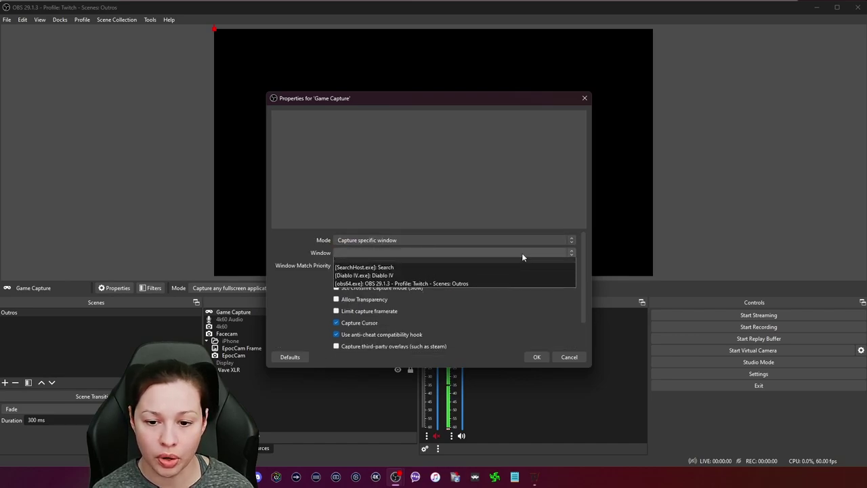
pyautogui.click(432, 277)
pyautogui.click(534, 356)
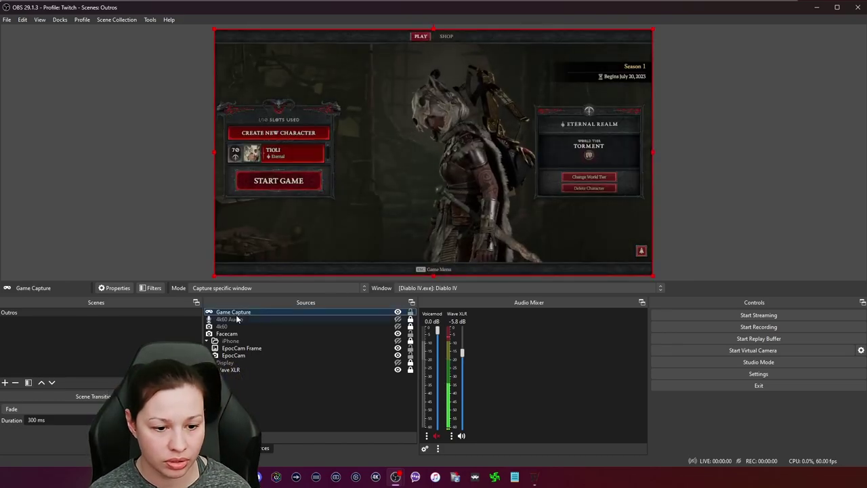
pyautogui.moveTo(236, 315); pyautogui.dragTo(252, 326)
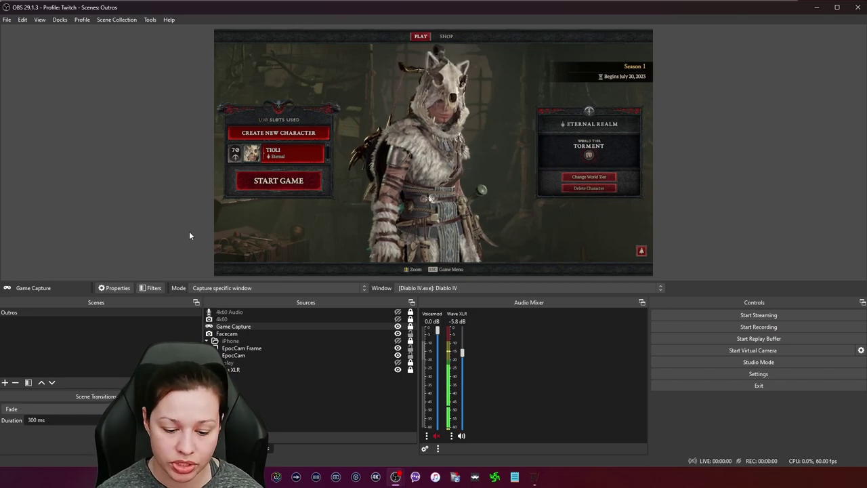
# - Switch to Diablo IV, start the game with the existing character, and move the character through the area
pyautogui.click(533, 476)
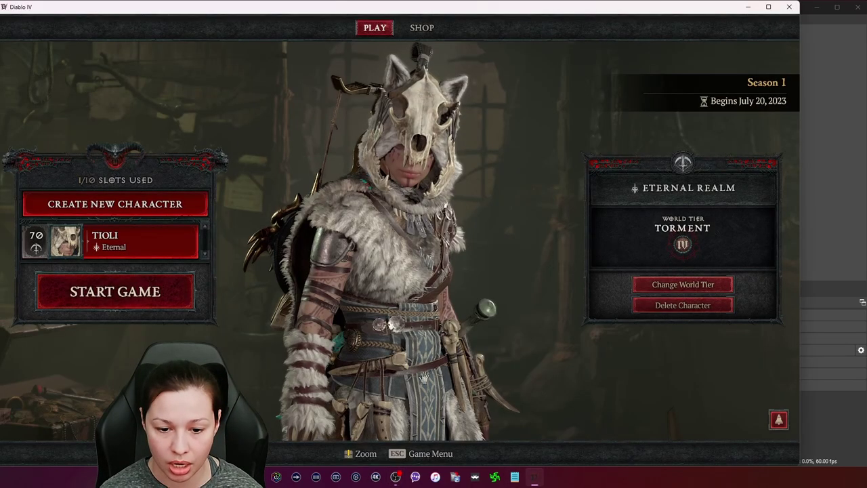
pyautogui.click(112, 290)
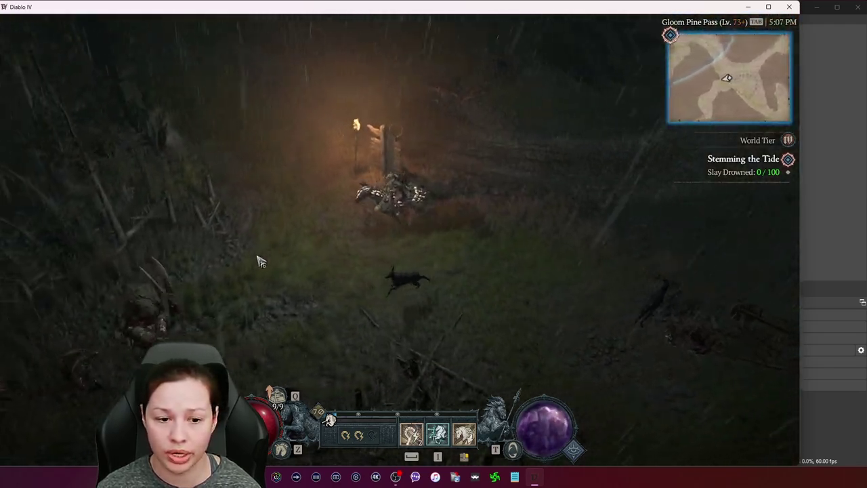
pyautogui.click(203, 264)
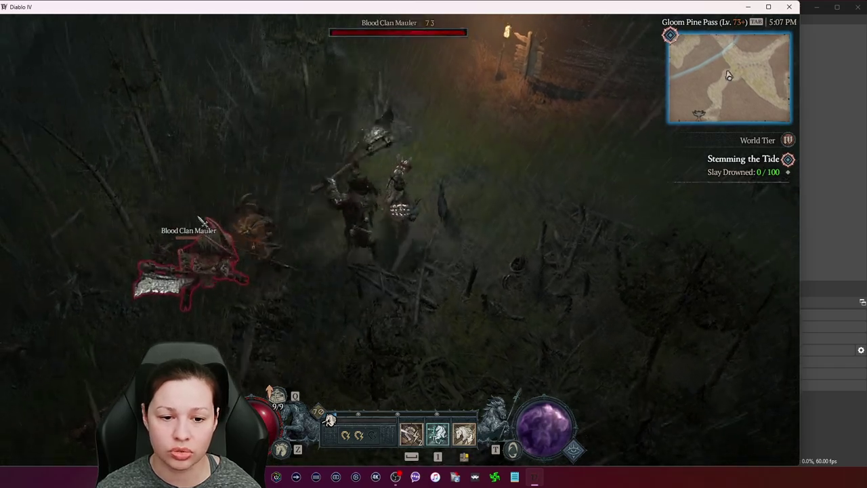
pyautogui.click(499, 170)
pyautogui.click(543, 170)
pyautogui.moveTo(377, 125)
pyautogui.mouseDown()
pyautogui.moveTo(333, 135)
pyautogui.moveTo(294, 116)
pyautogui.moveTo(408, 114)
pyautogui.moveTo(281, 149)
pyautogui.moveTo(458, 168)
pyautogui.moveTo(393, 248)
pyautogui.moveTo(397, 277)
pyautogui.moveTo(354, 284)
pyautogui.moveTo(346, 298)
pyautogui.moveTo(350, 267)
pyautogui.moveTo(371, 264)
pyautogui.moveTo(367, 257)
pyautogui.mouseUp()
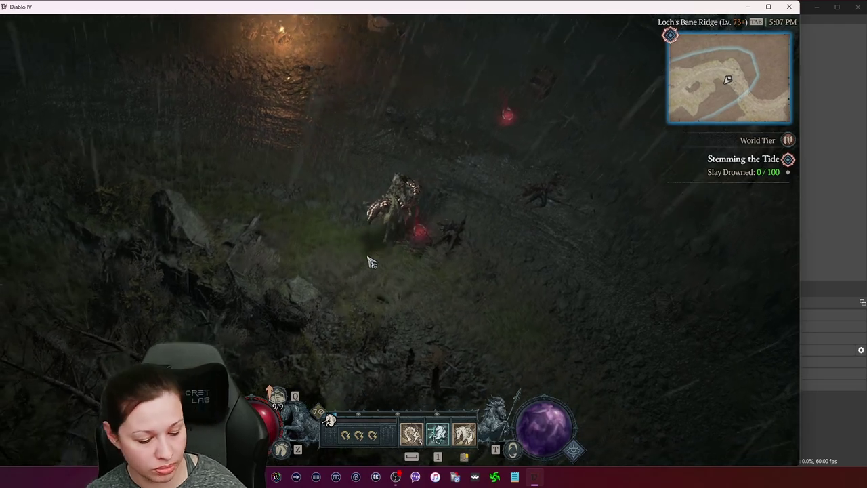
# - Exit Diablo IV from its game menu and confirm quitting
pyautogui.press('Escape')
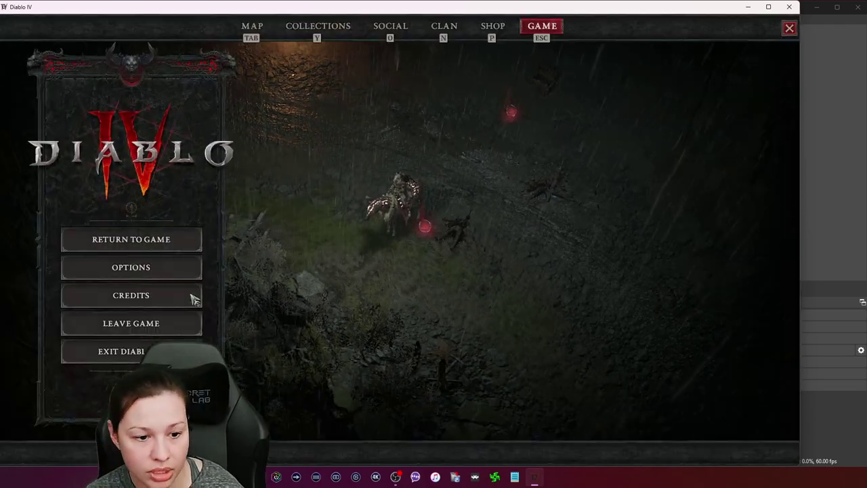
pyautogui.click(138, 352)
pyautogui.click(366, 283)
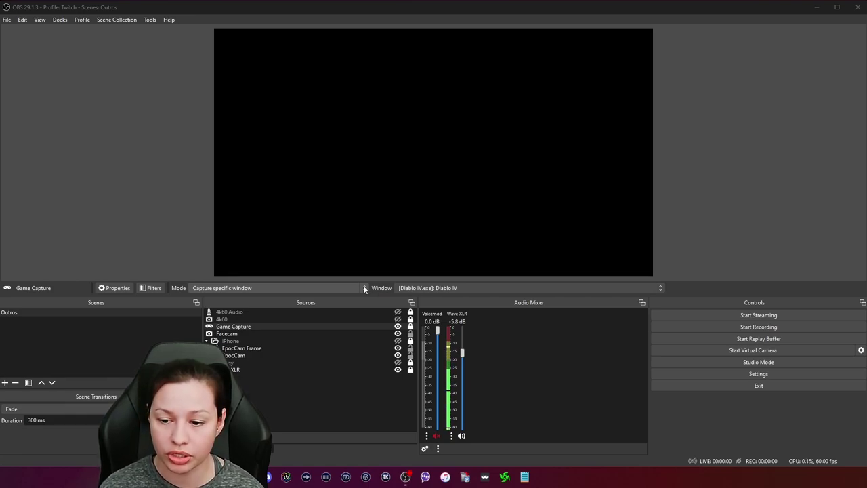
# - Review the streaming encoder settings in the Output section of the OBS settings, and cancel the dialog without changes
pyautogui.click(667, 373)
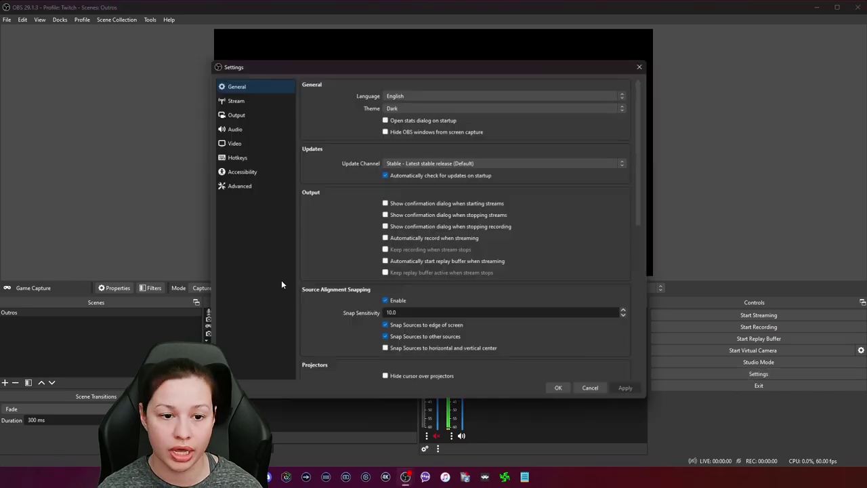
pyautogui.click(231, 113)
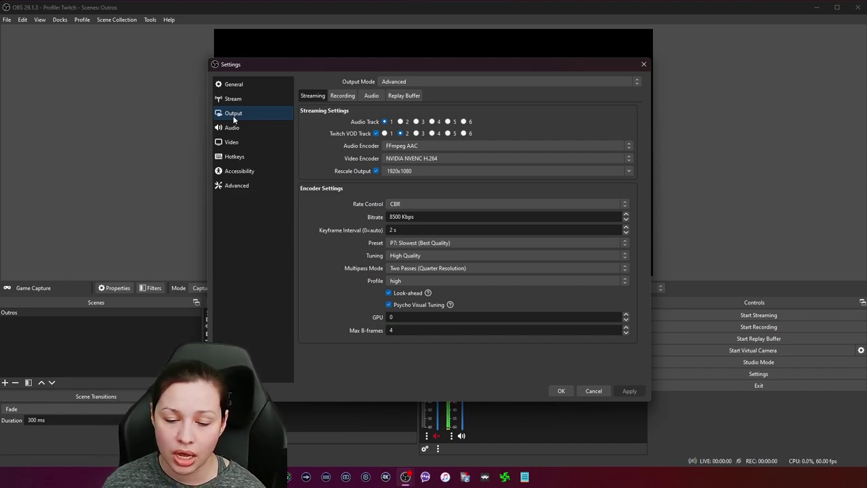
pyautogui.click(591, 391)
# - Select the 4k60 source and the 4k60 Audio source in the source list to show their properties
pyautogui.click(247, 319)
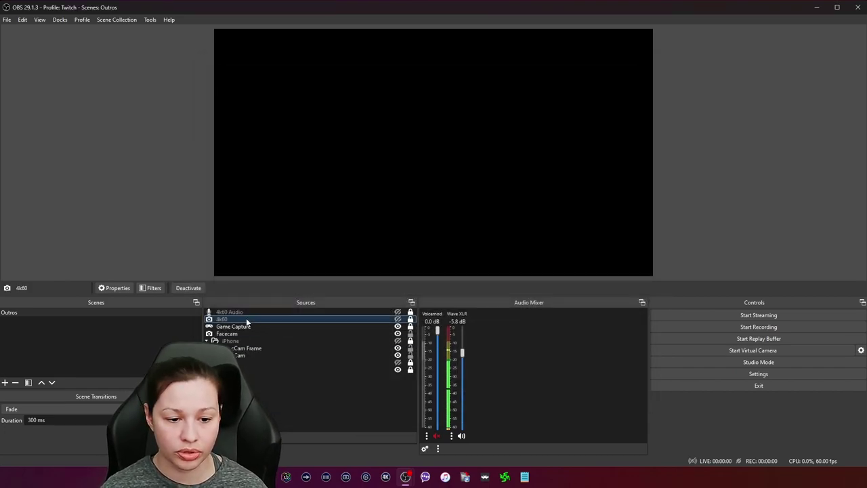
pyautogui.click(245, 315)
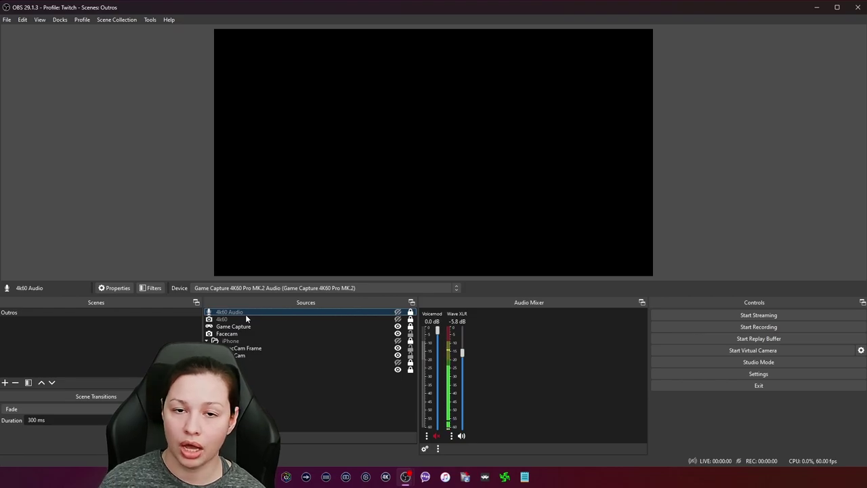